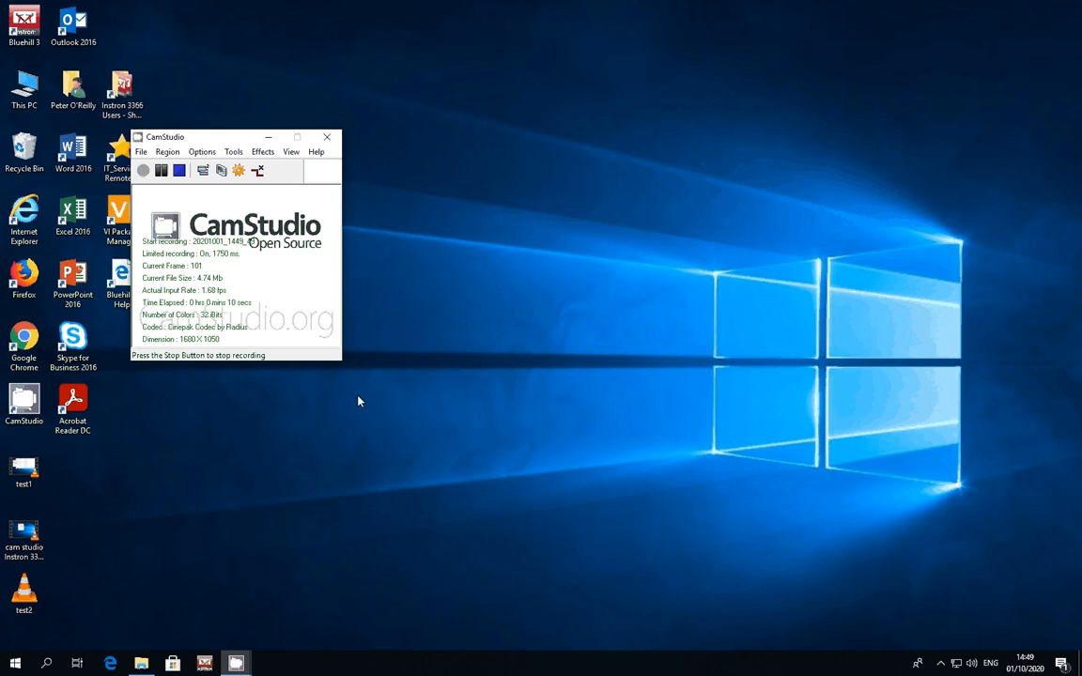
- Browse drive C: in File Explorer to the operator's own folder inside Instron 3366 Users
key(super+e)
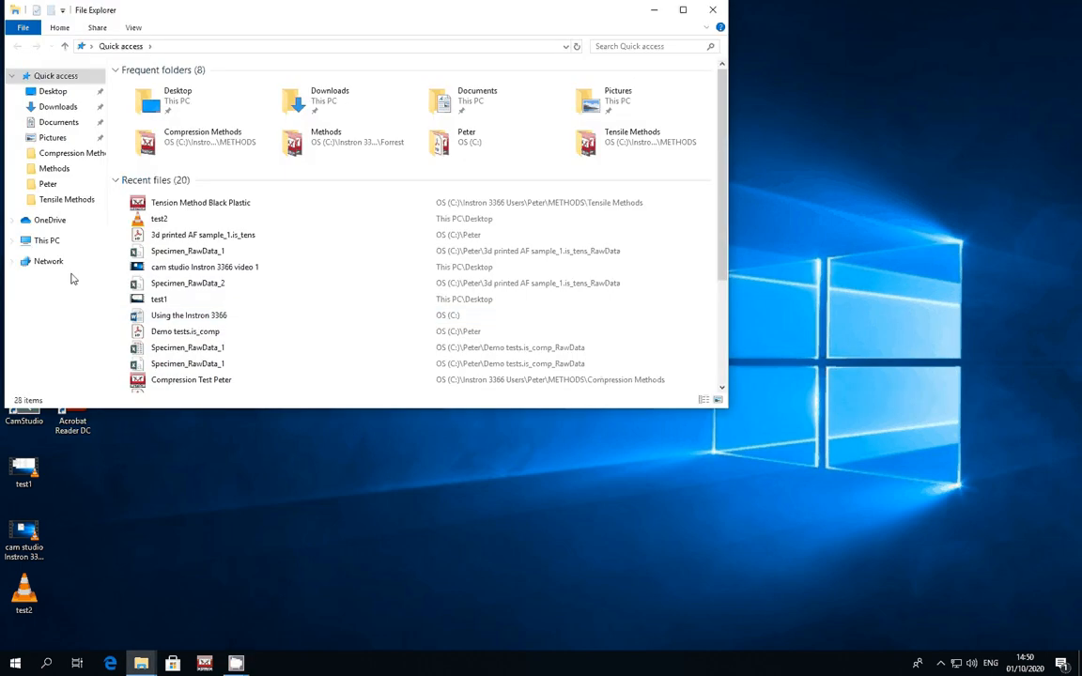
click(54, 241)
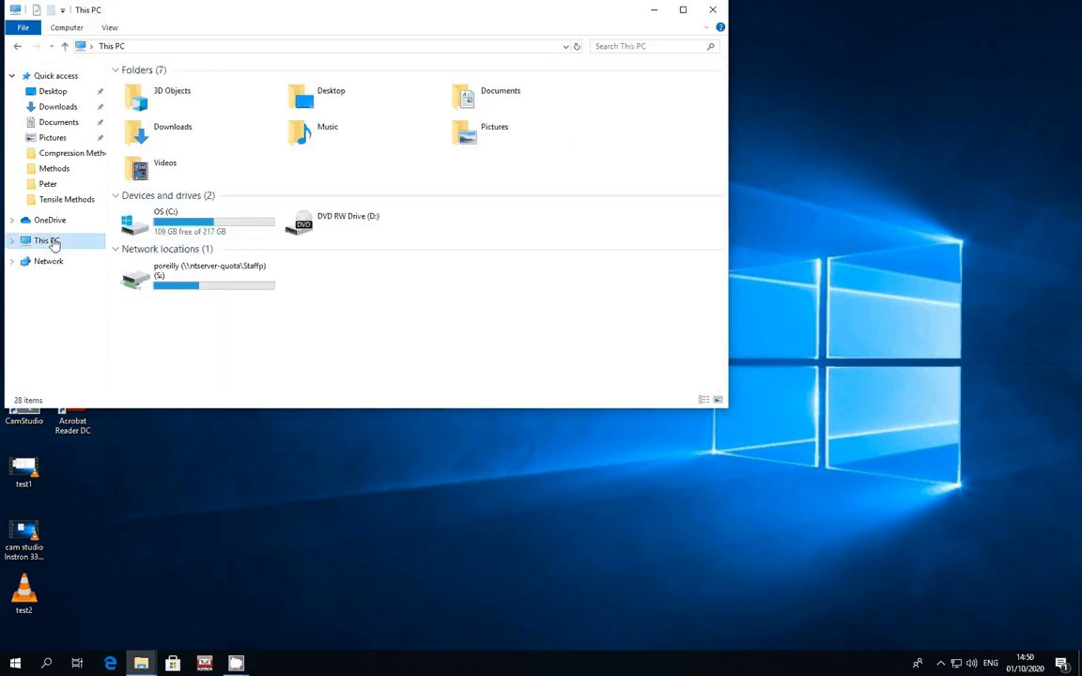
double_click(167, 225)
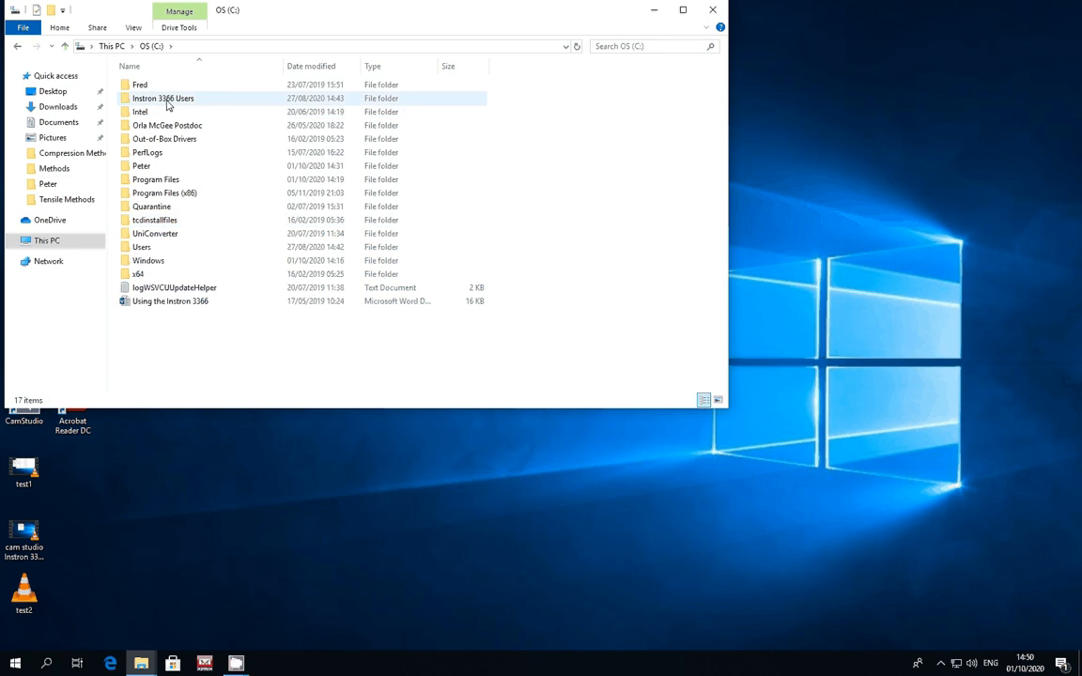
double_click(137, 100)
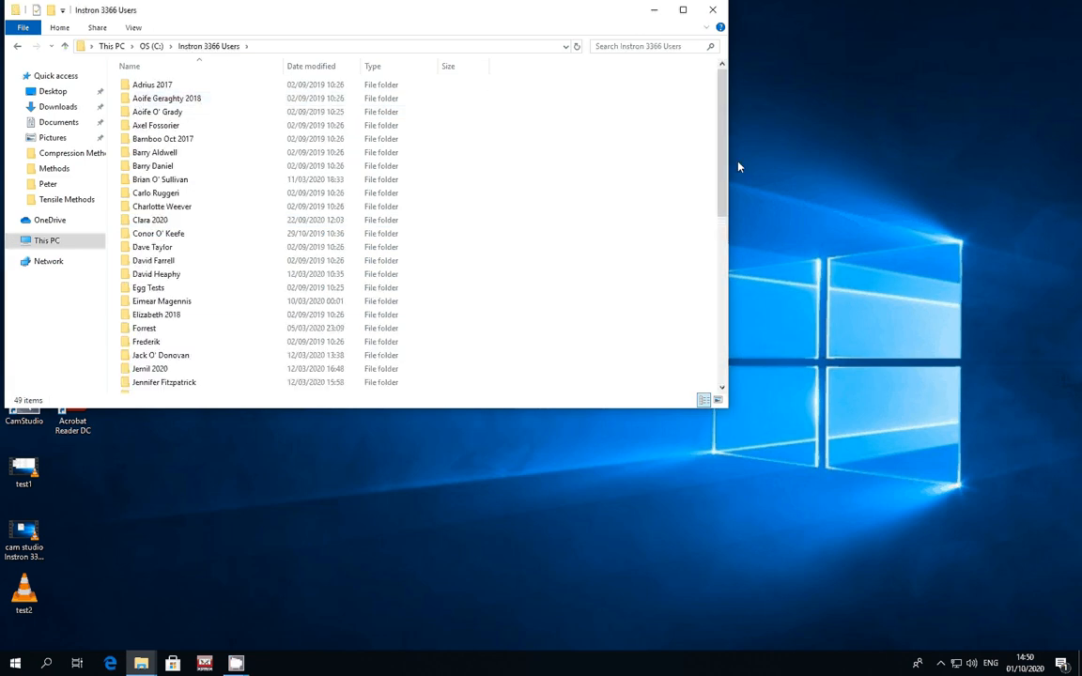
drag(721, 174, 699, 286)
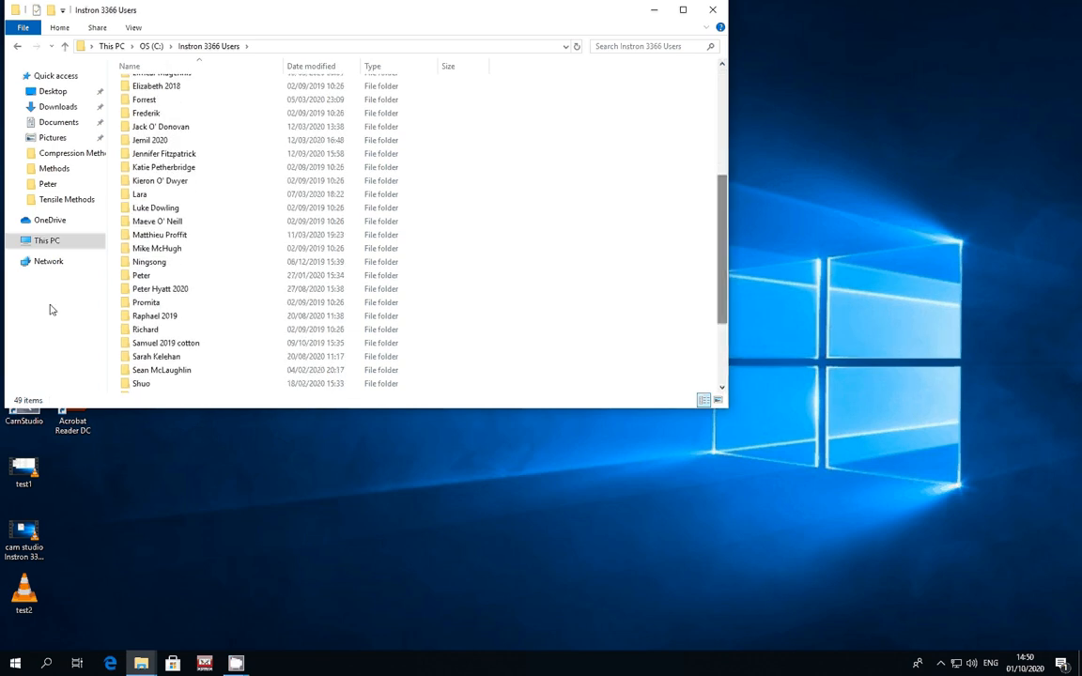
double_click(125, 278)
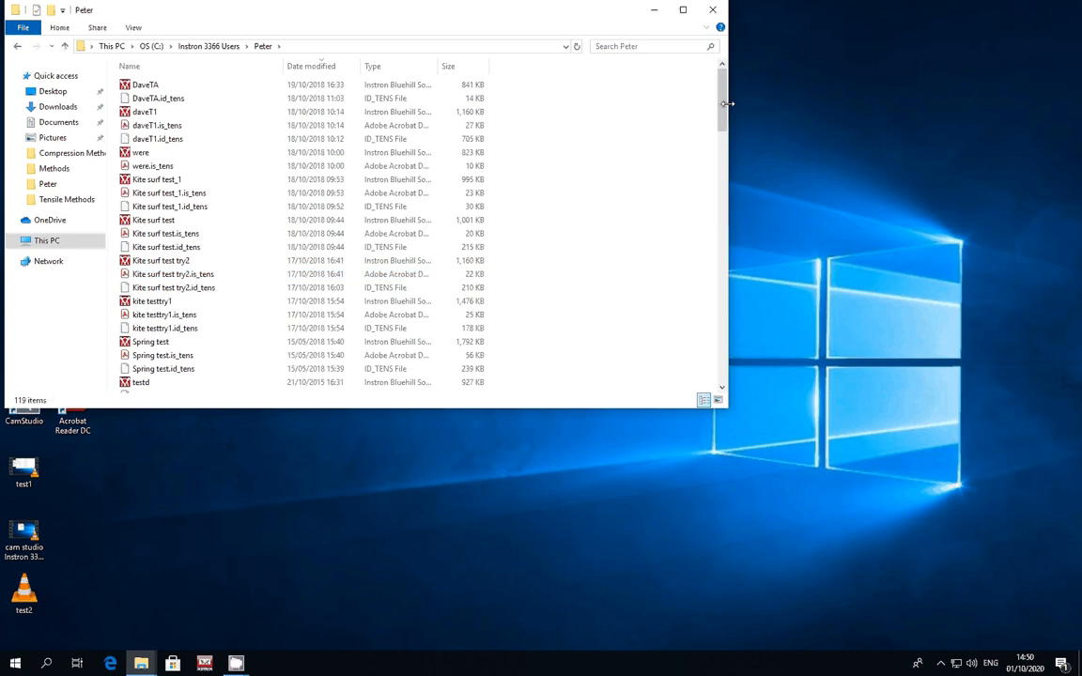
- Open the Tension Method Black Plastic file from the METHODS\Tensile Methods subfolder in Bluehill3
drag(722, 103, 700, 304)
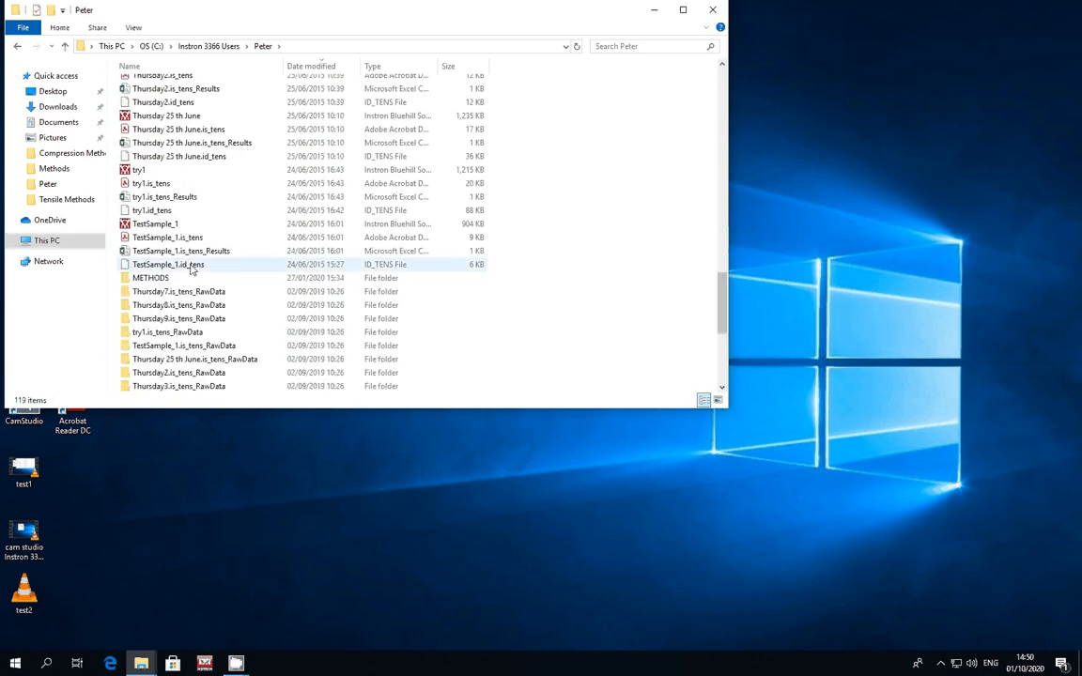
double_click(135, 279)
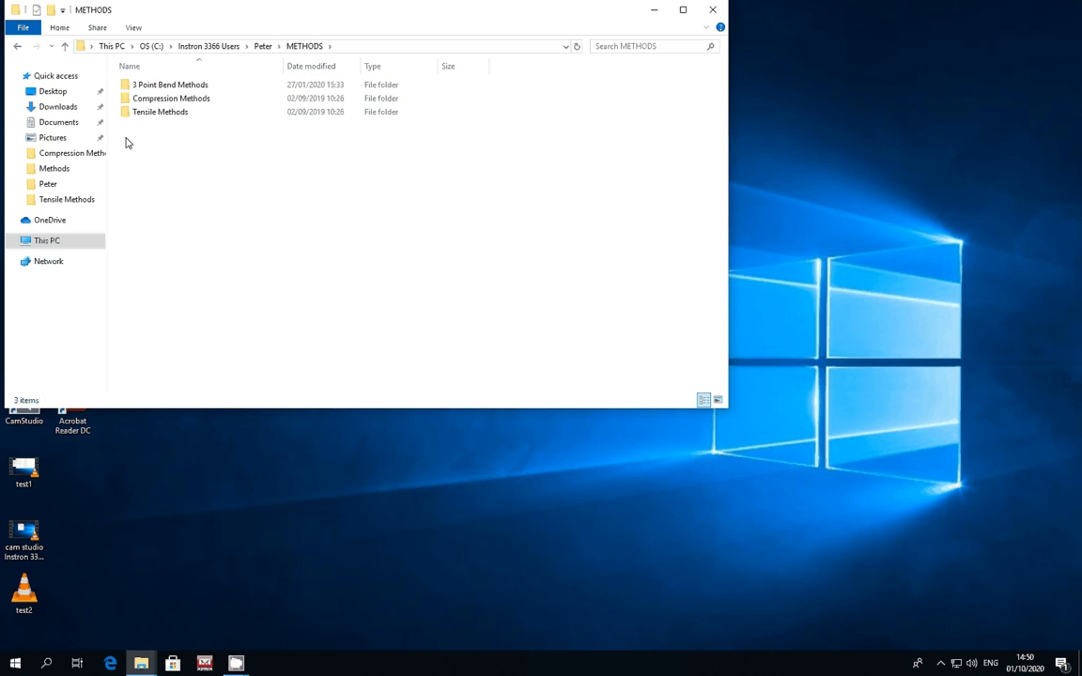
double_click(133, 114)
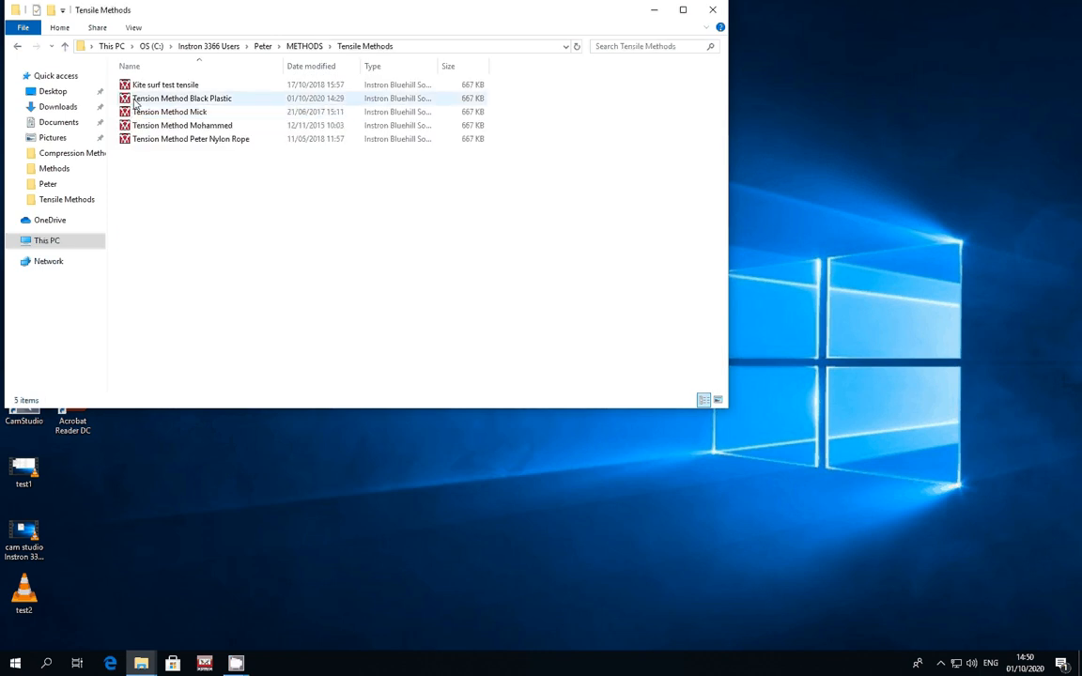
right_click(143, 101)
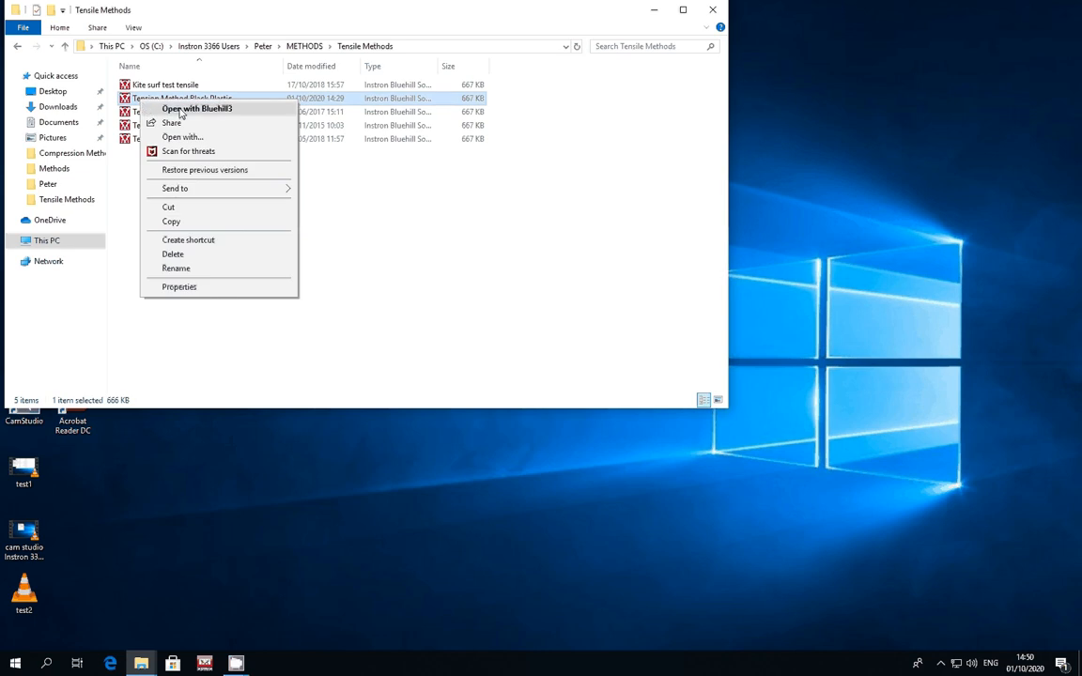
click(181, 111)
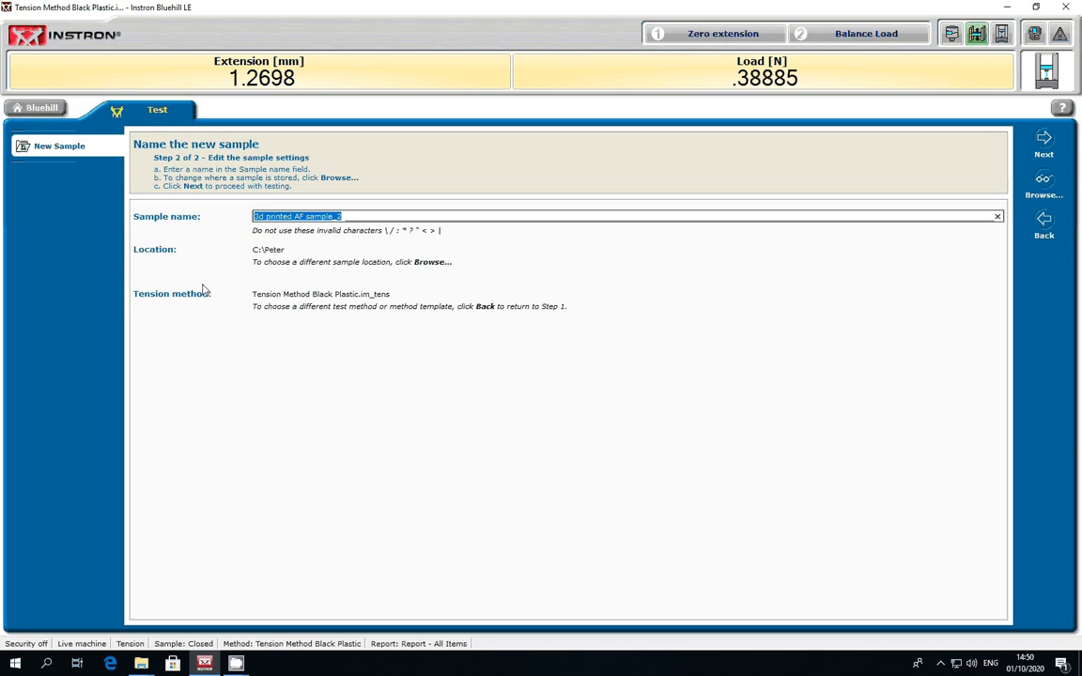
- Leave the new sample setup and open Tension Method Black Plastic.im_tens for method editing
click(35, 110)
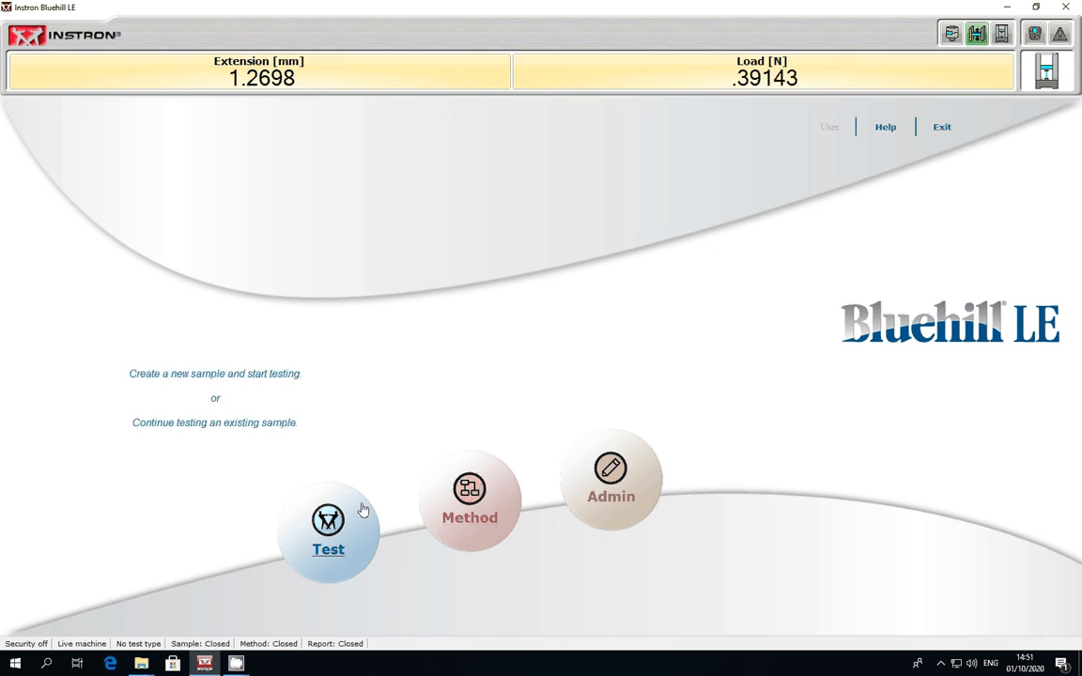
click(466, 503)
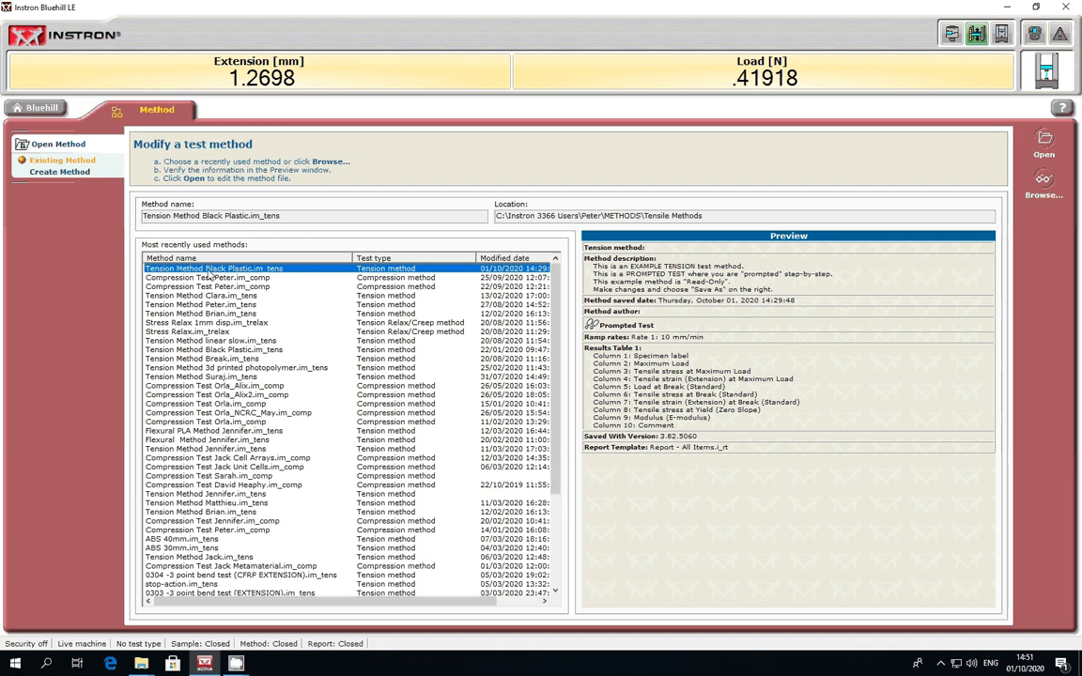
click(1044, 146)
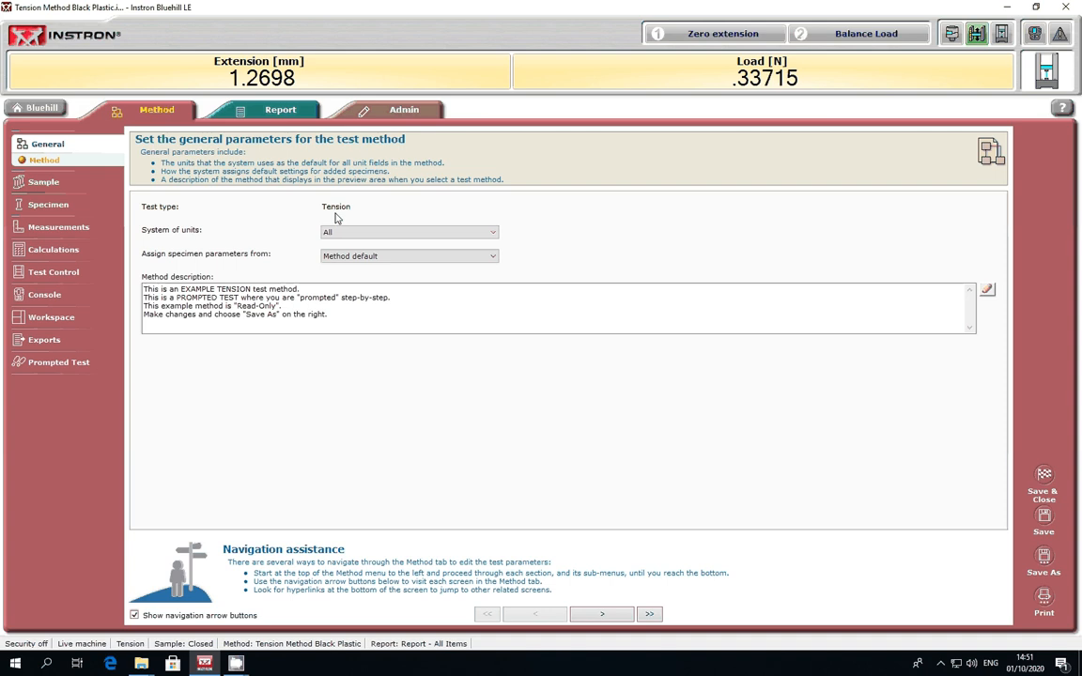
- Review the sample notes and number inputs, and enter "dssdsdsdsds" as sample text input 1
click(43, 182)
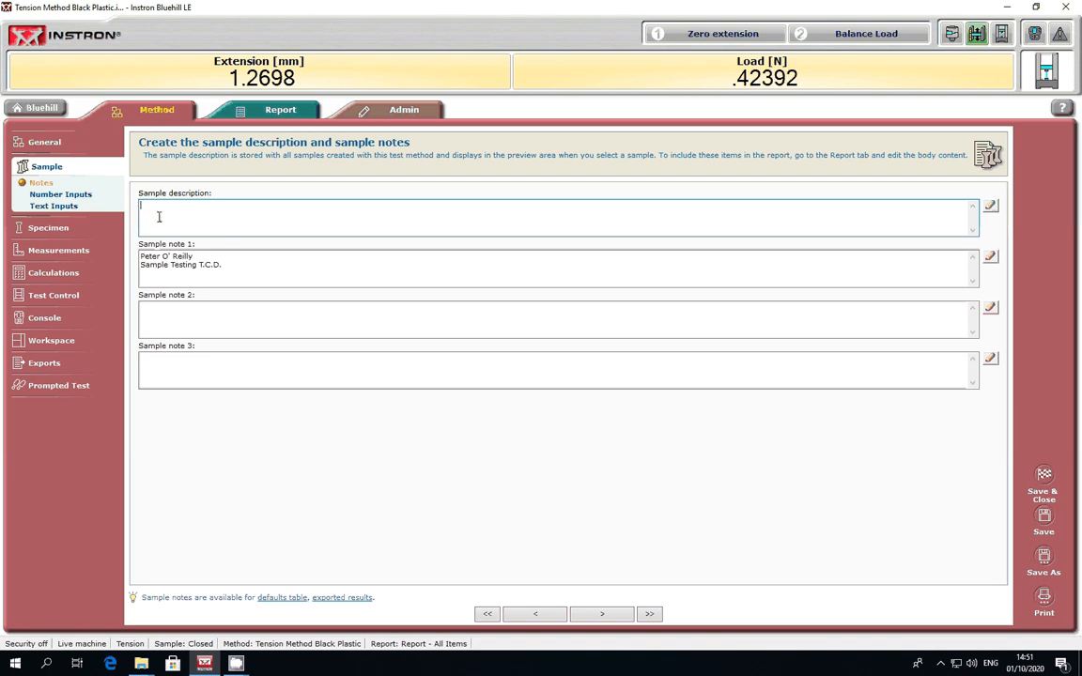
click(90, 197)
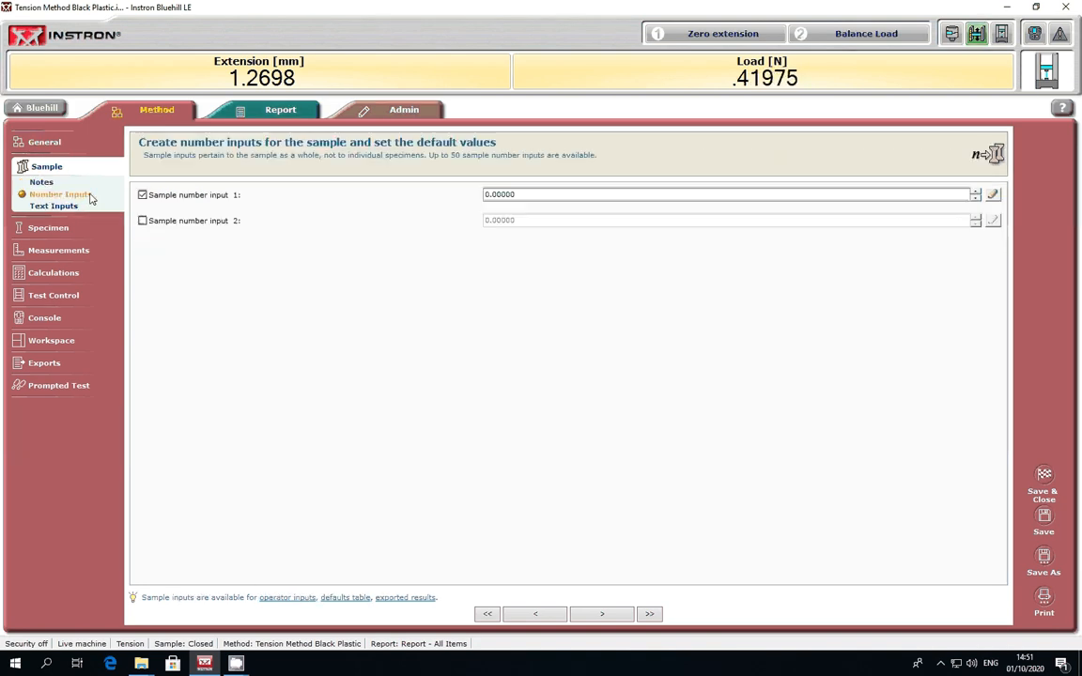
click(57, 205)
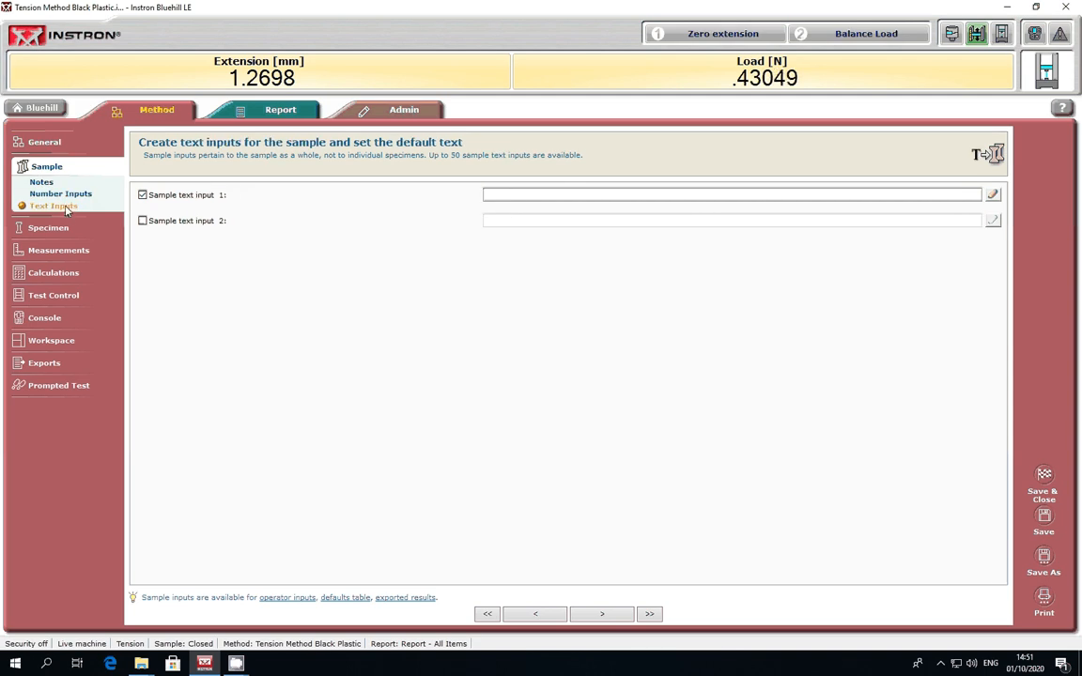
click(488, 194)
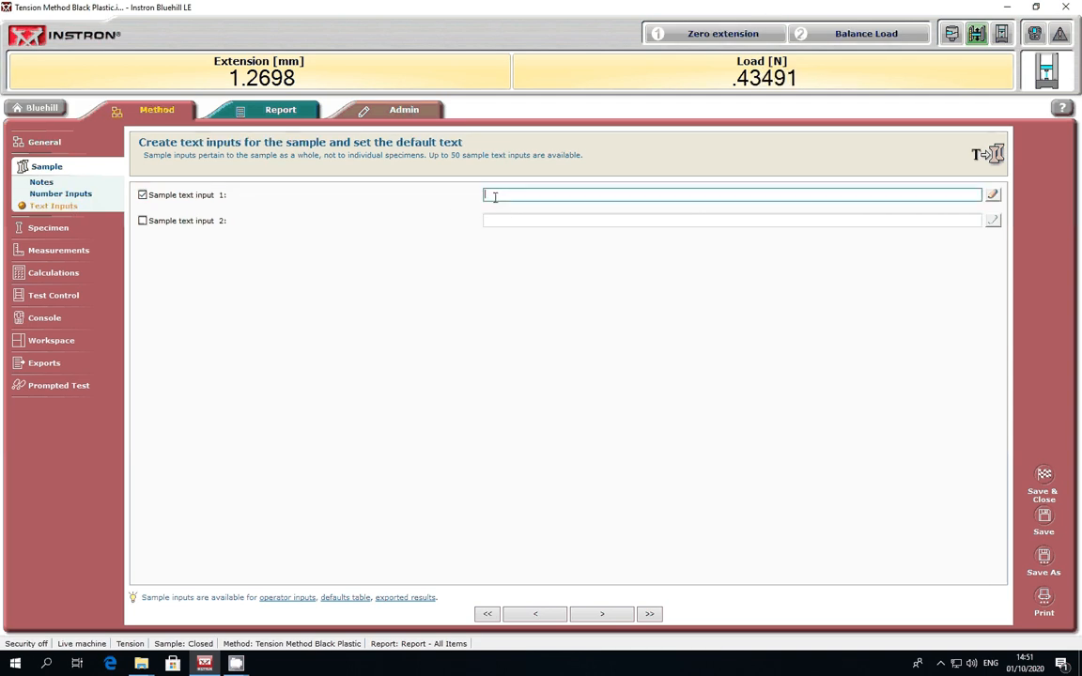
text(dsdsdsdsds)
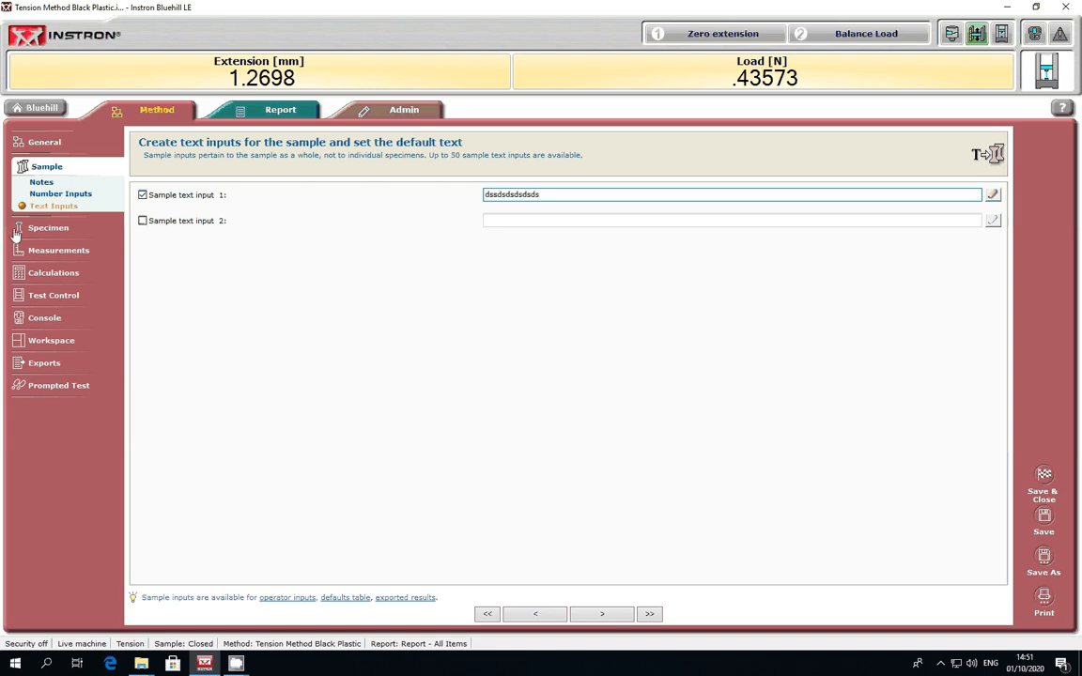
- Examine the specimen dimensions and the test control settings for start, ramp rate, end of test and data capture
click(37, 228)
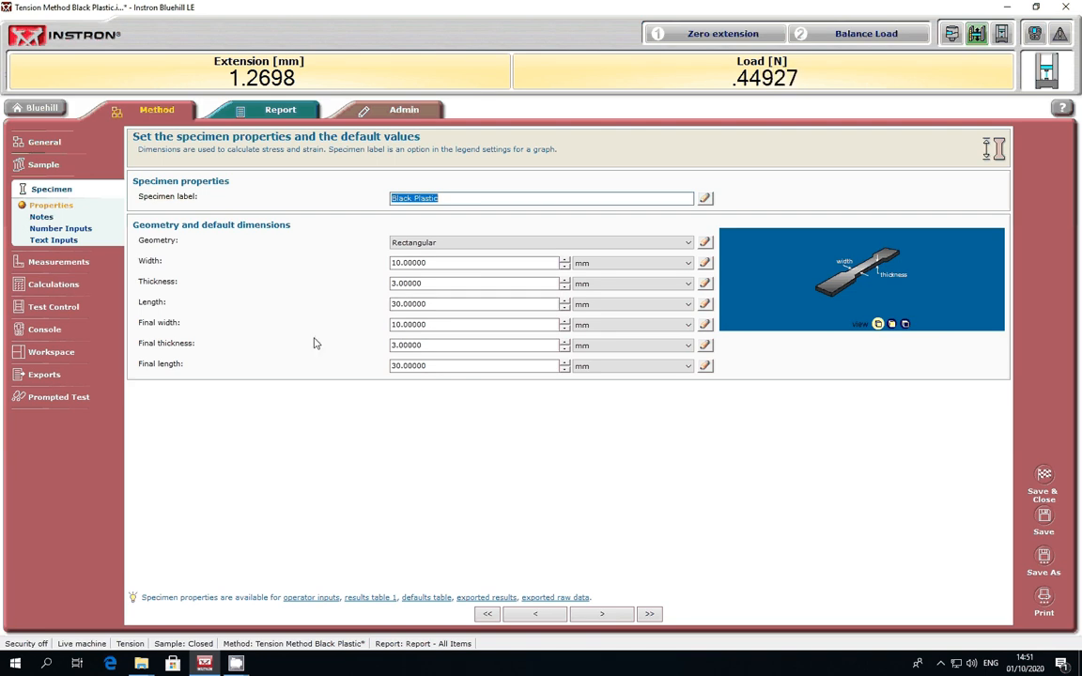
click(40, 310)
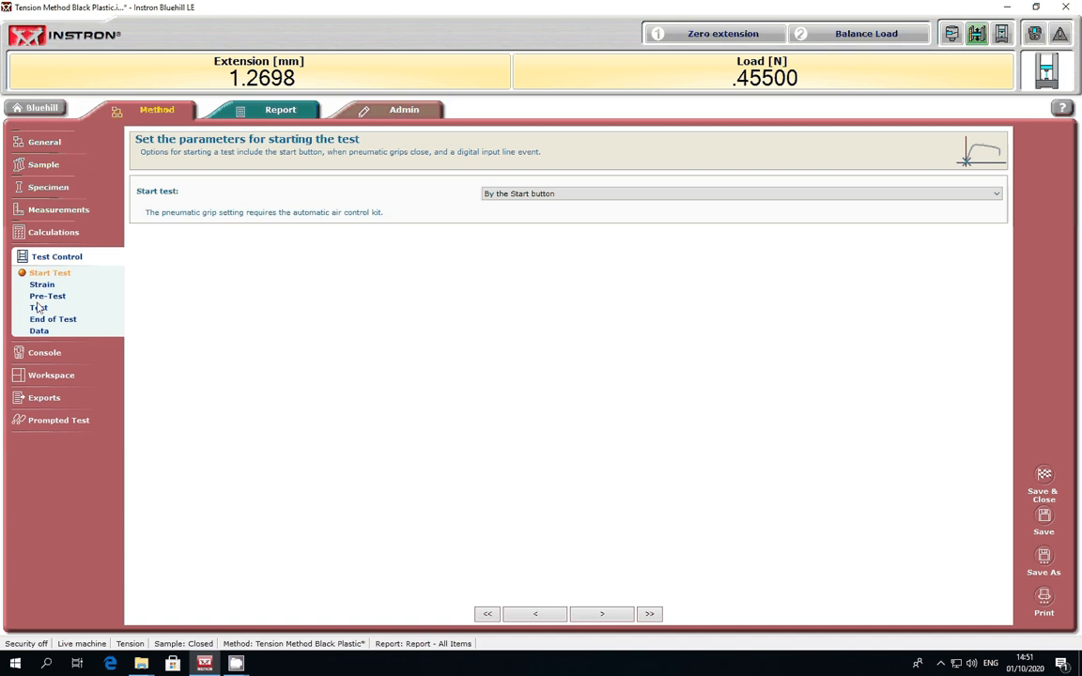
click(38, 308)
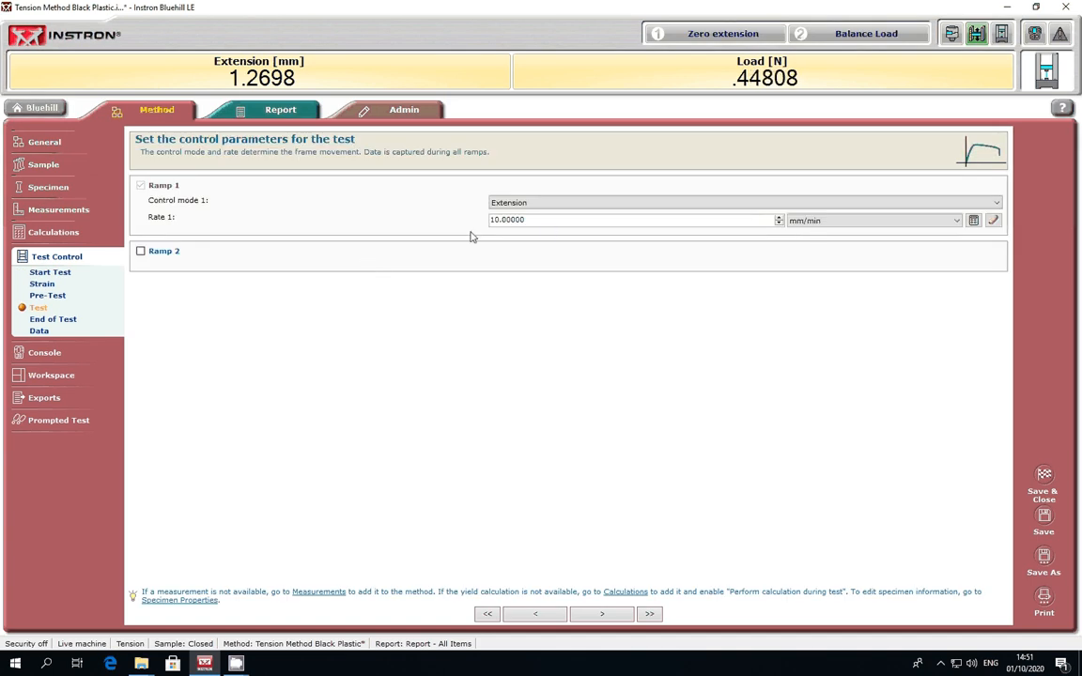
click(53, 320)
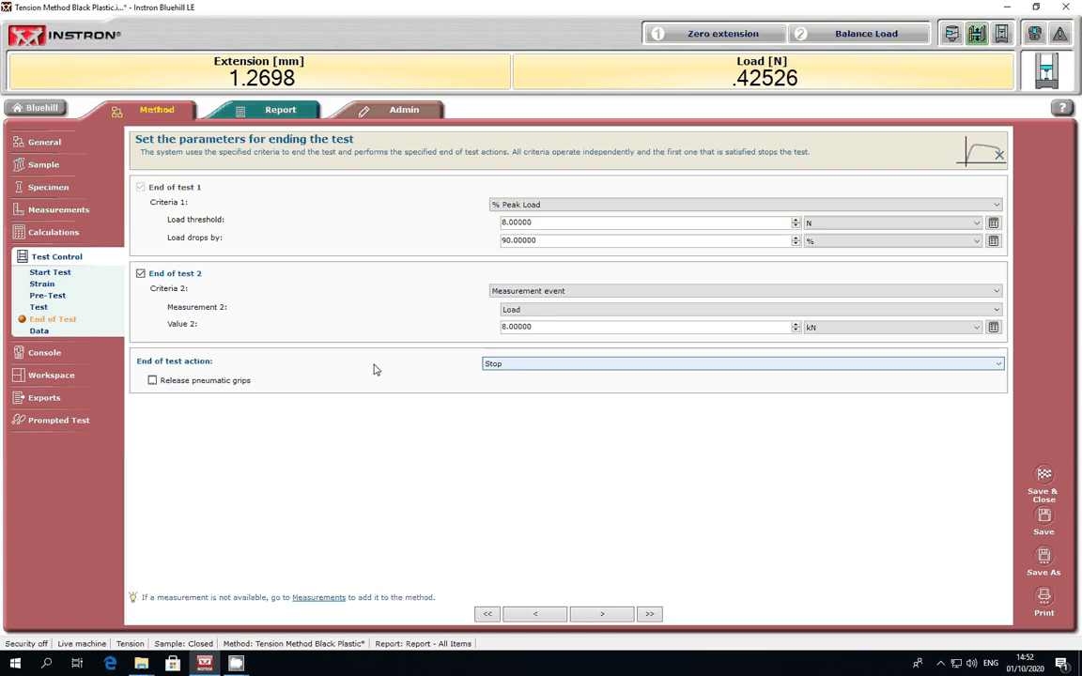
click(39, 331)
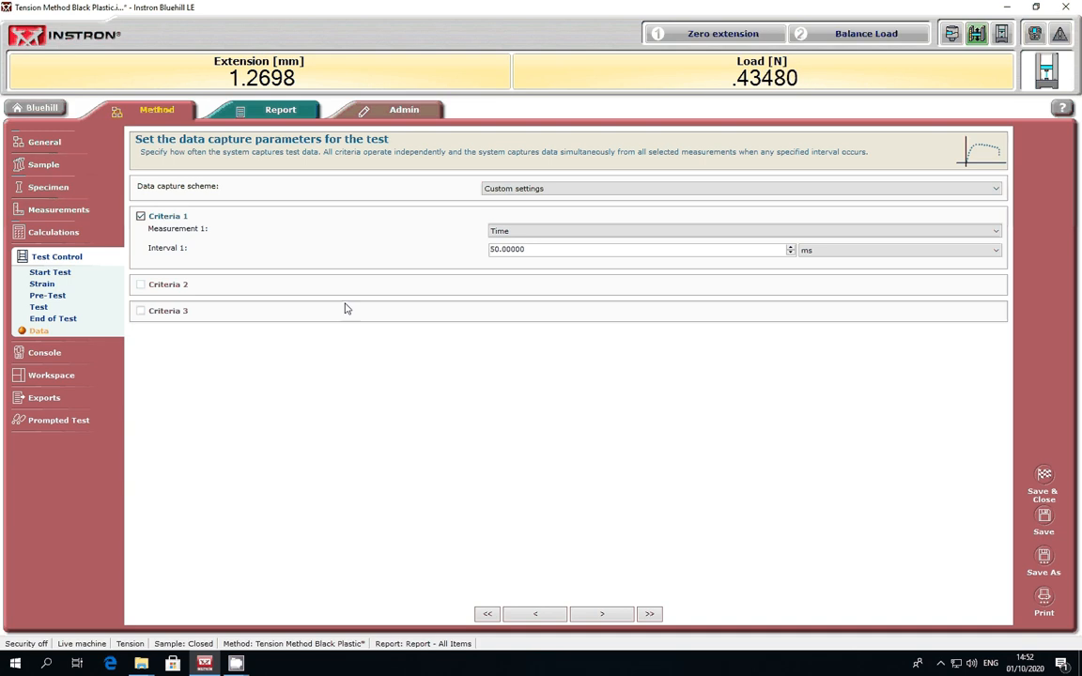
- Check the console's live displays and soft keys, and zero the extension and balance the load
click(37, 352)
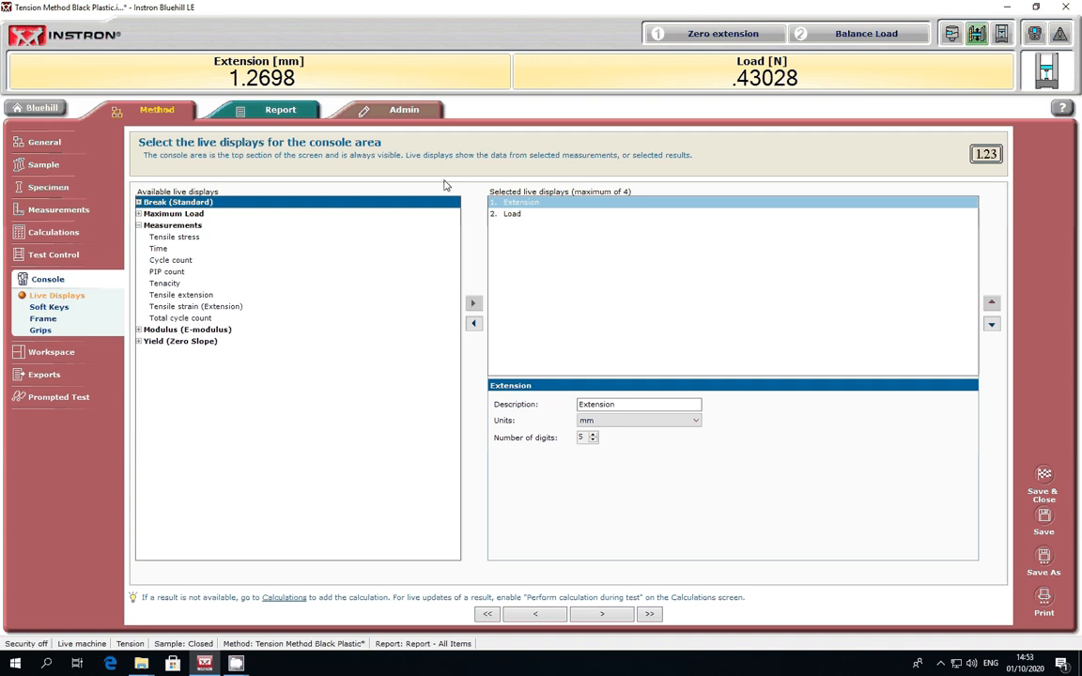
click(49, 307)
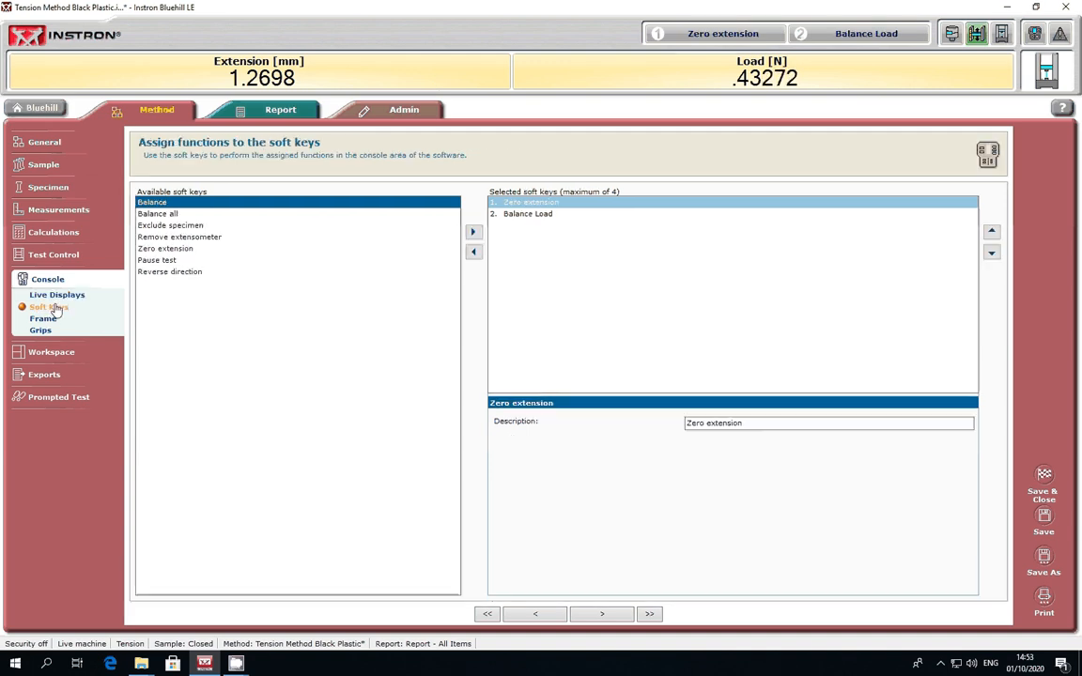
click(712, 34)
click(845, 34)
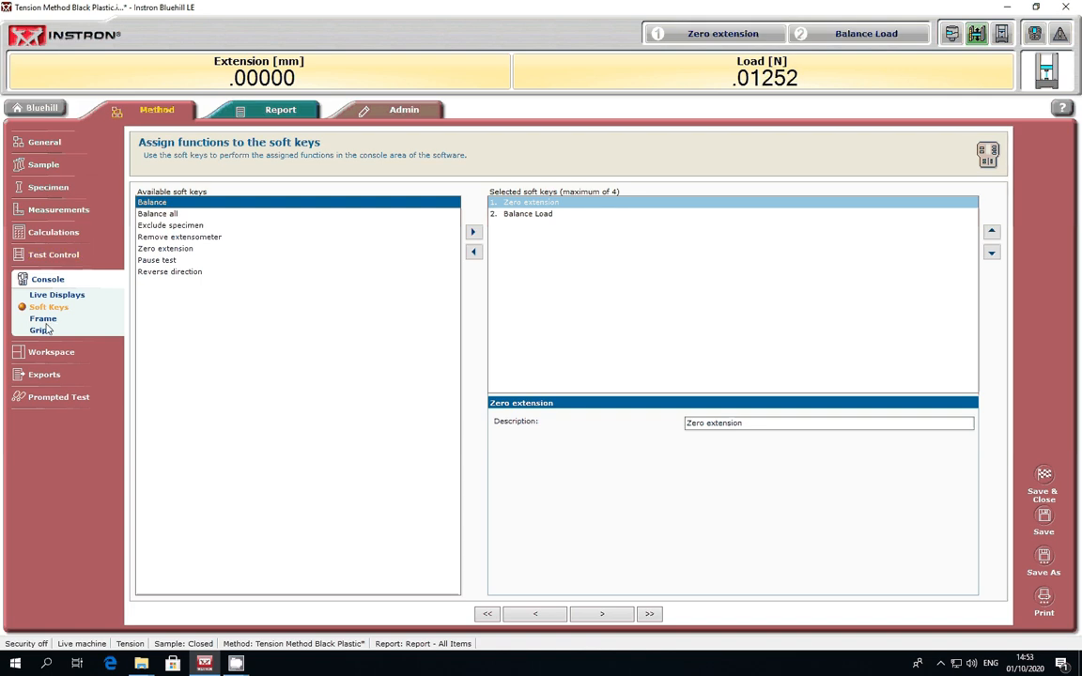
- Examine the method's export settings for output file name and location, report format and raw data
click(45, 375)
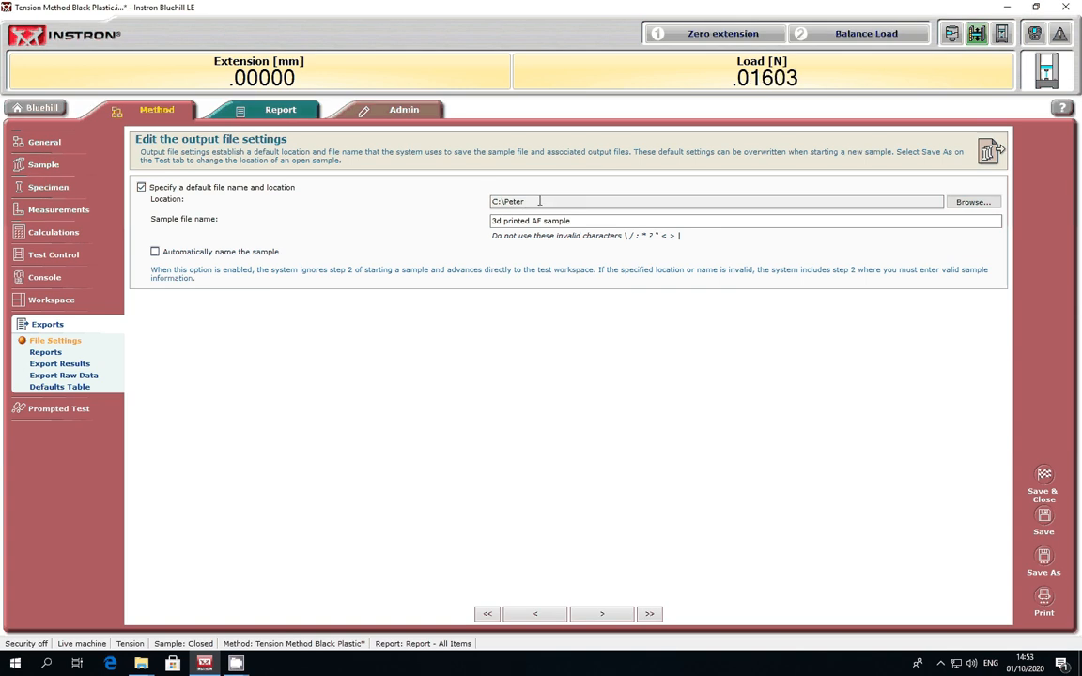
click(54, 353)
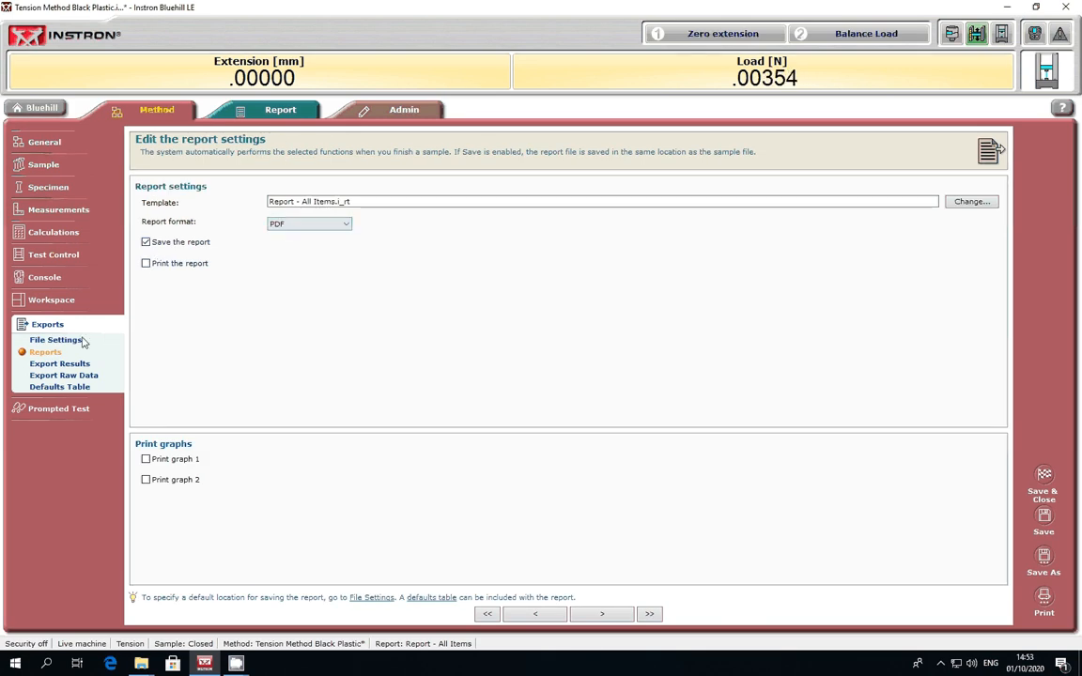
click(64, 376)
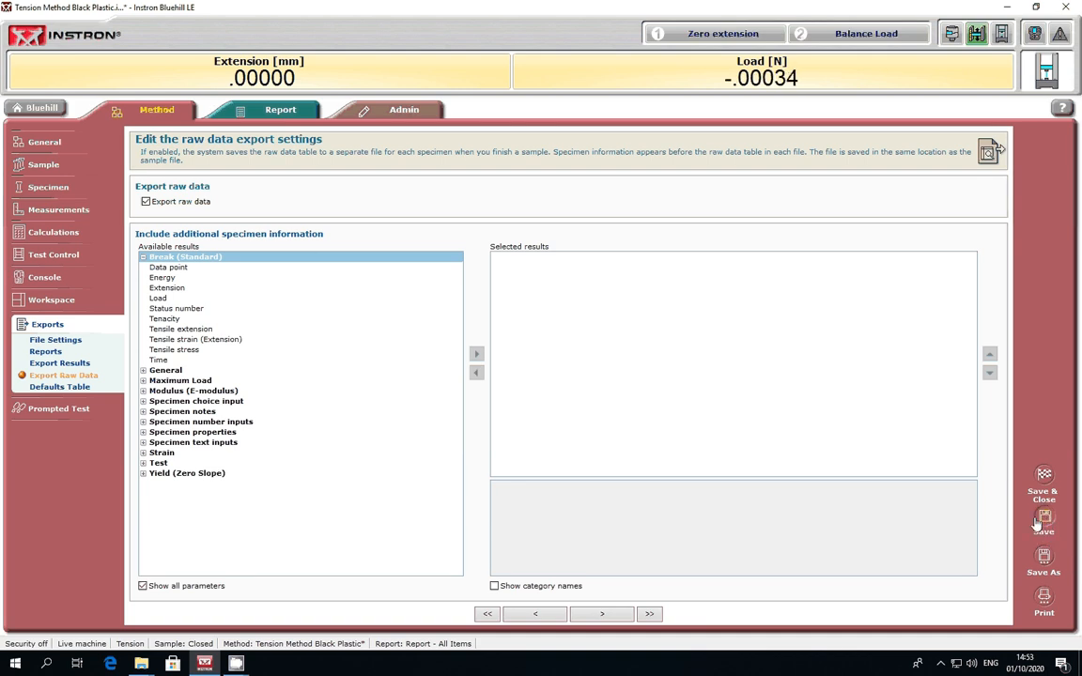
- Close the test method and save its changes over the existing Tension Method Black Plastic file in Tensile Methods
click(37, 110)
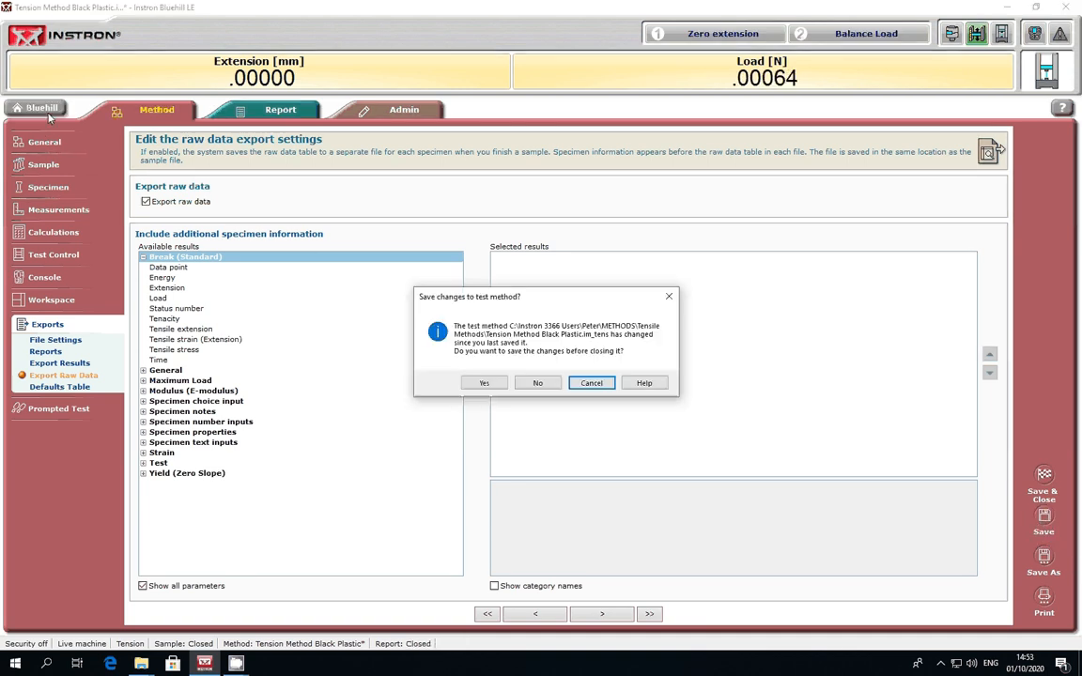
click(484, 382)
click(605, 405)
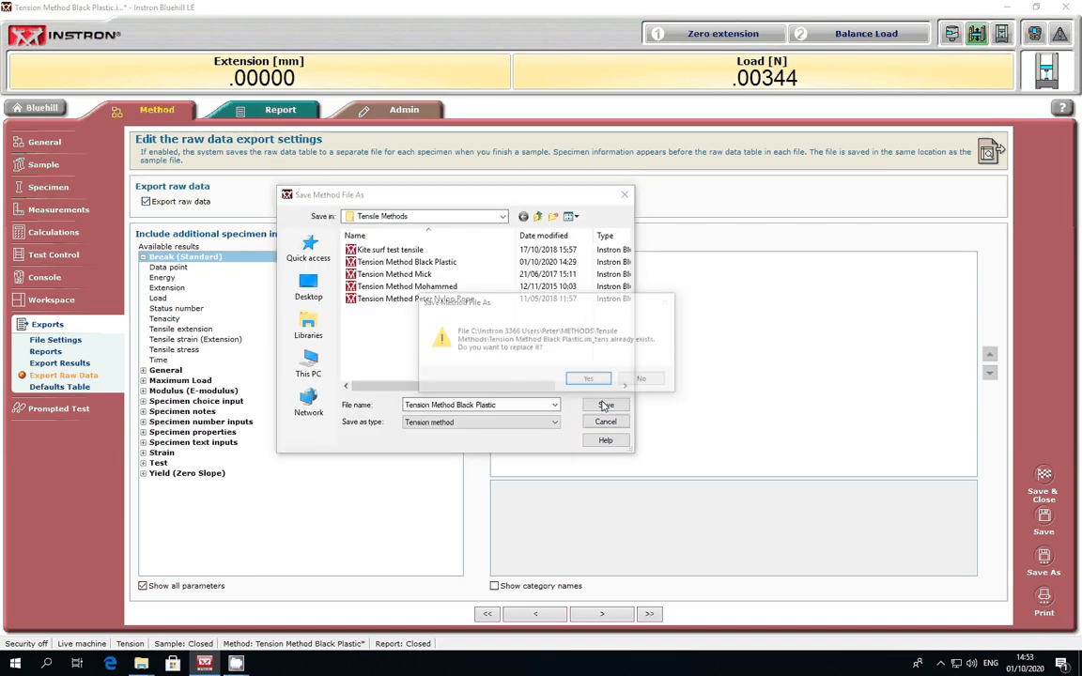
click(589, 409)
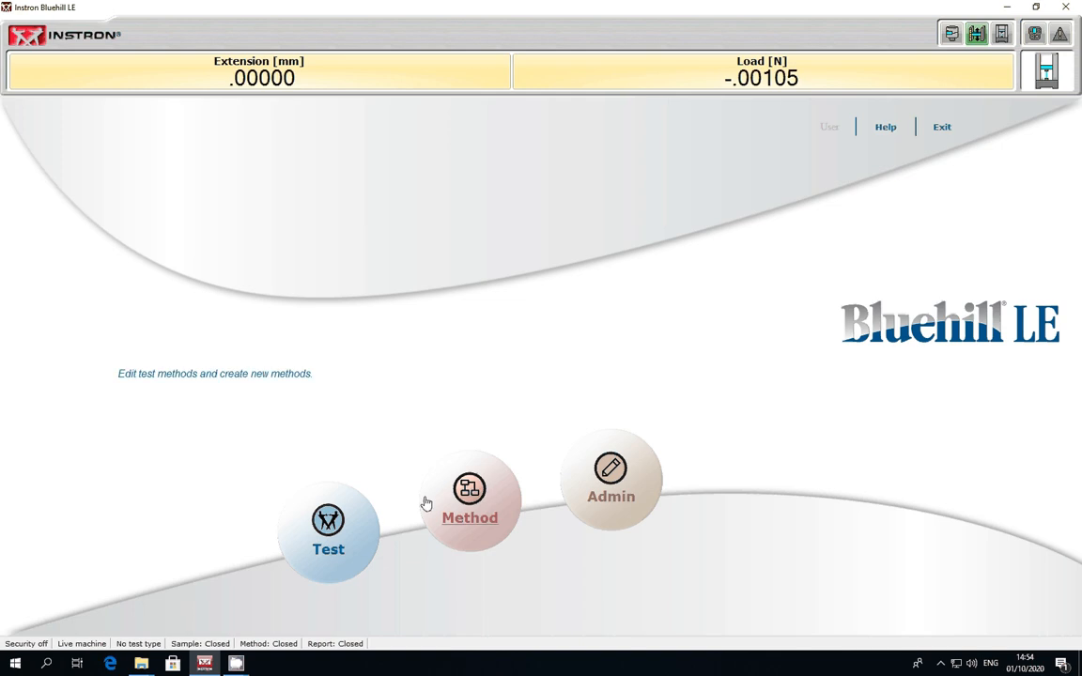
- Create the test sample 3d printed AF sample_2 from Tension Method Black Plastic and accept the preset values before the start
click(329, 526)
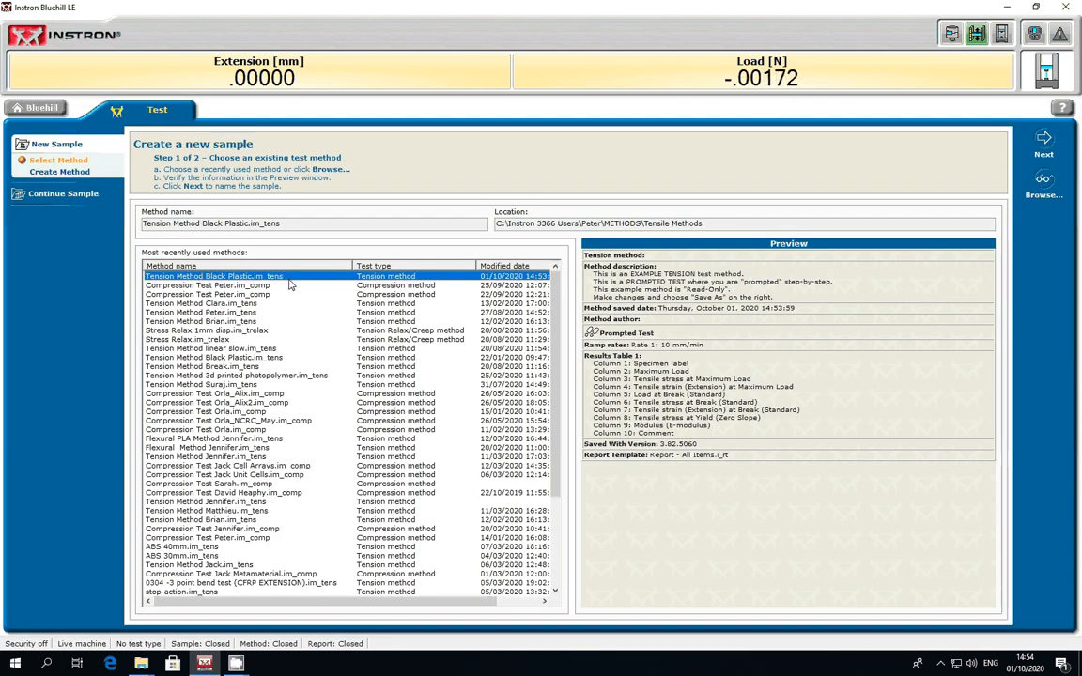
click(1043, 143)
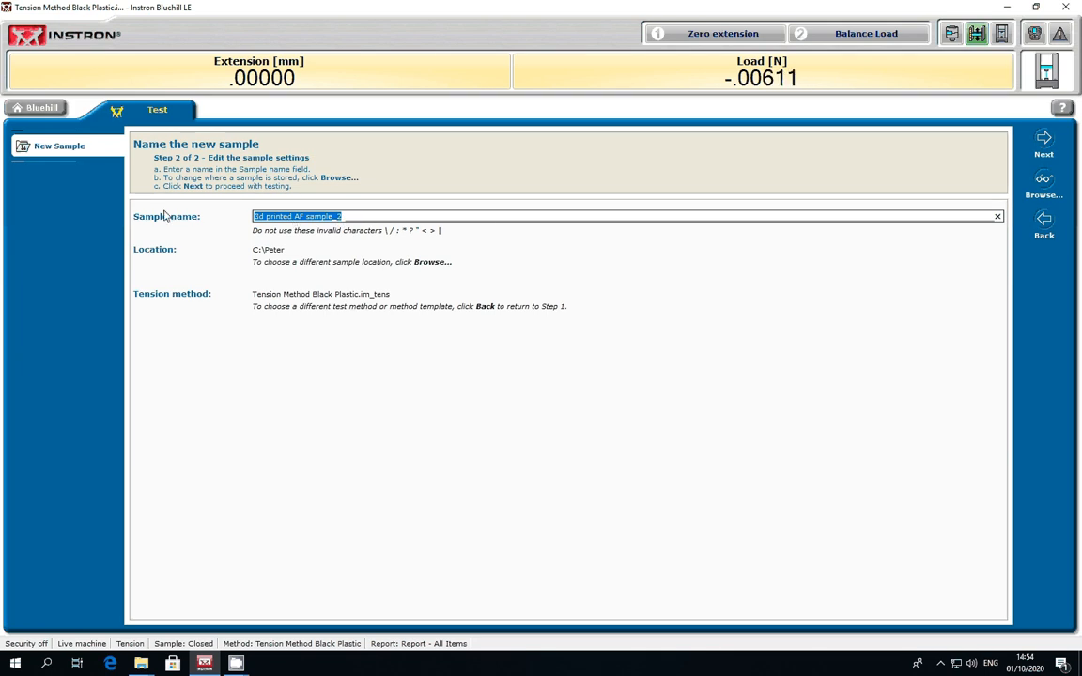
click(1042, 144)
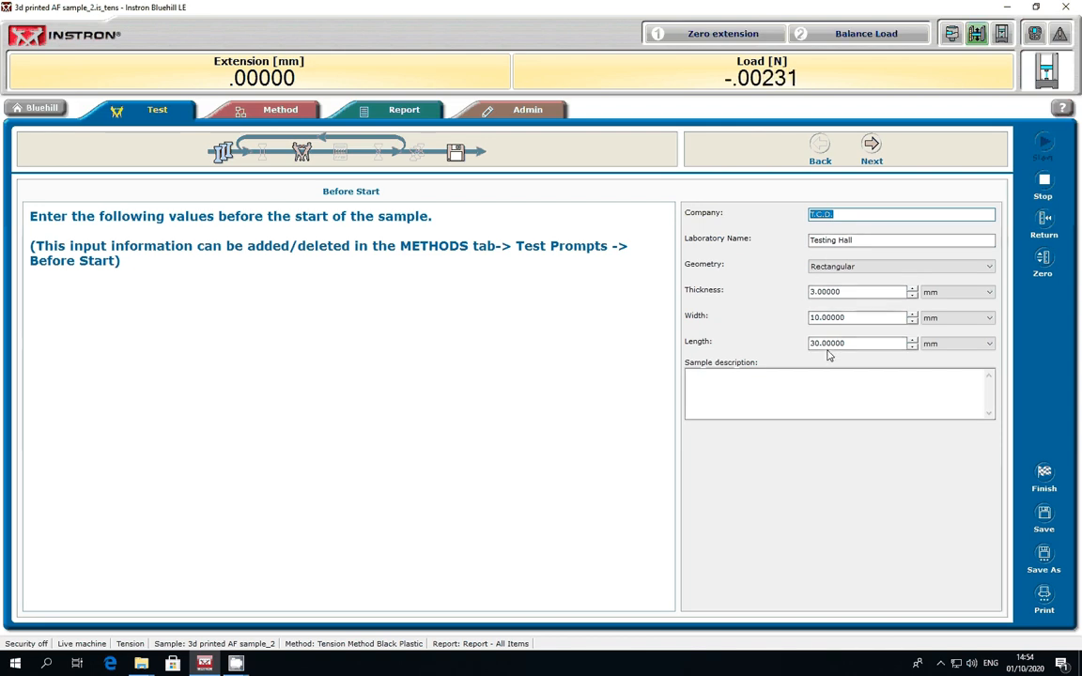
click(871, 148)
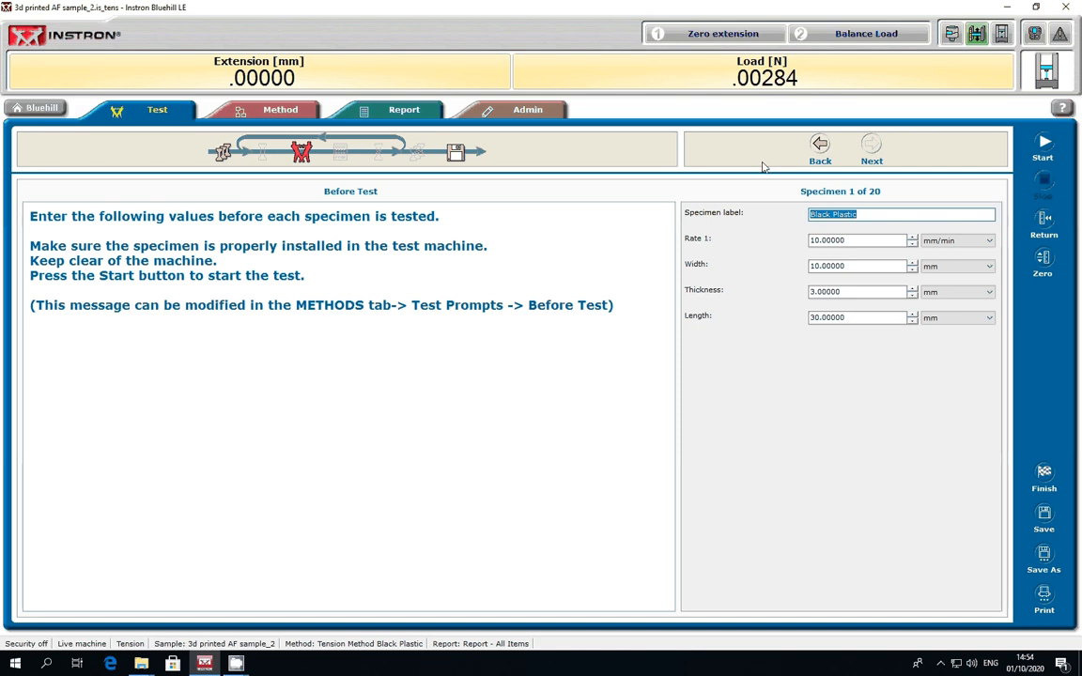
- Zero the extension, balance the load and run the tensile test on the first specimen
click(711, 42)
click(864, 36)
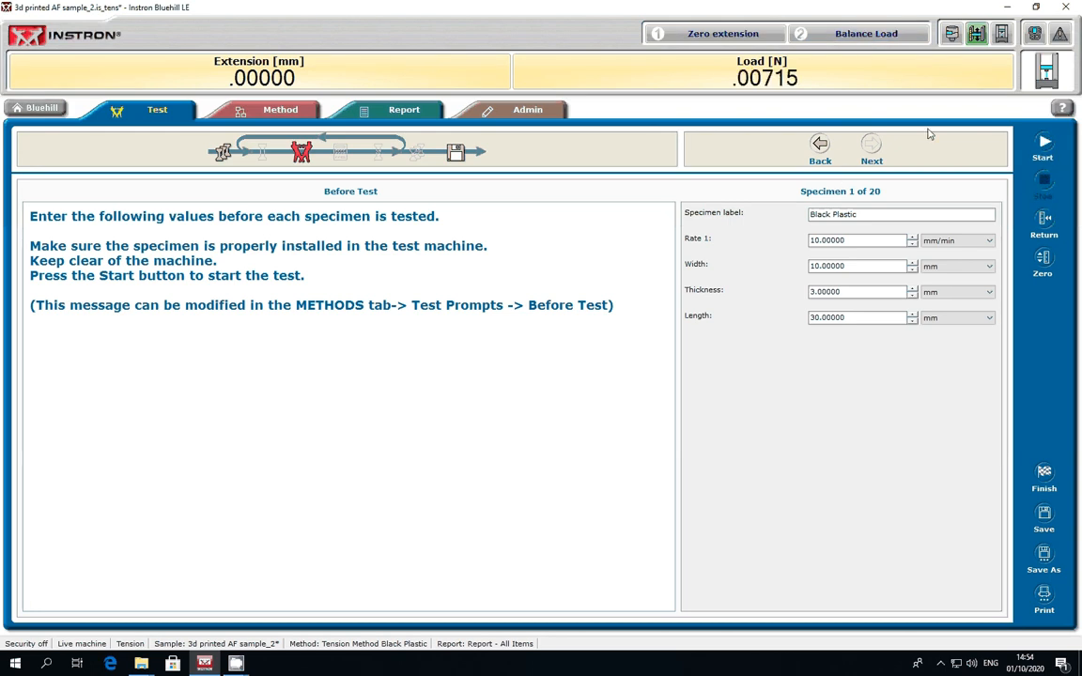
click(1044, 147)
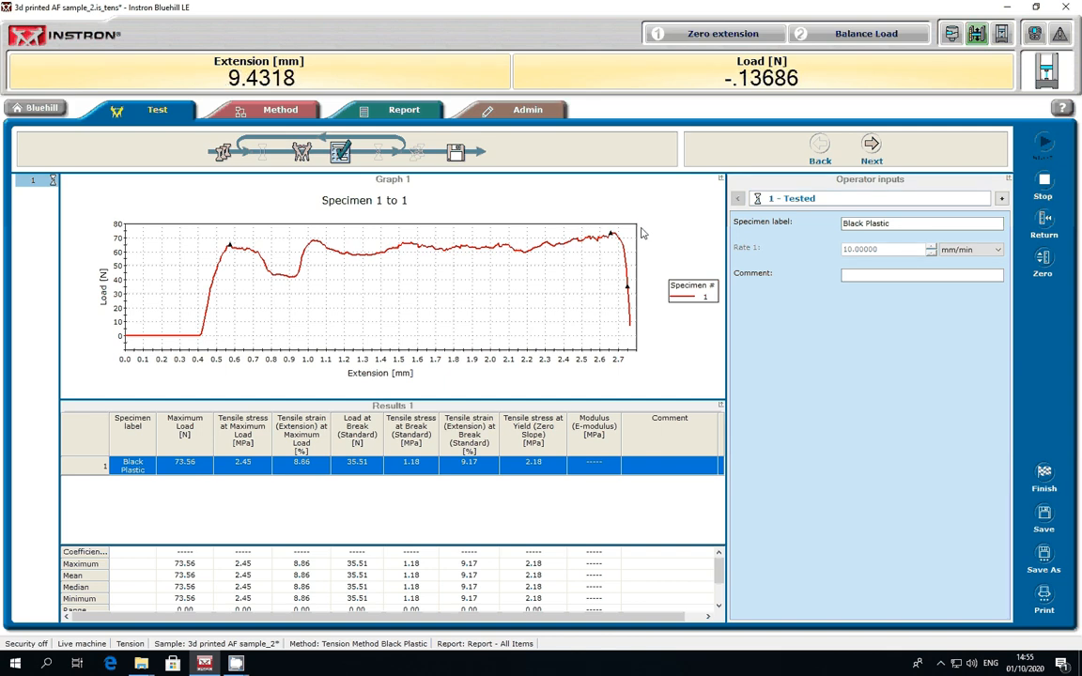
- Zero the extension and balance the load again, advance to the second specimen and run its tensile test
click(719, 34)
click(871, 38)
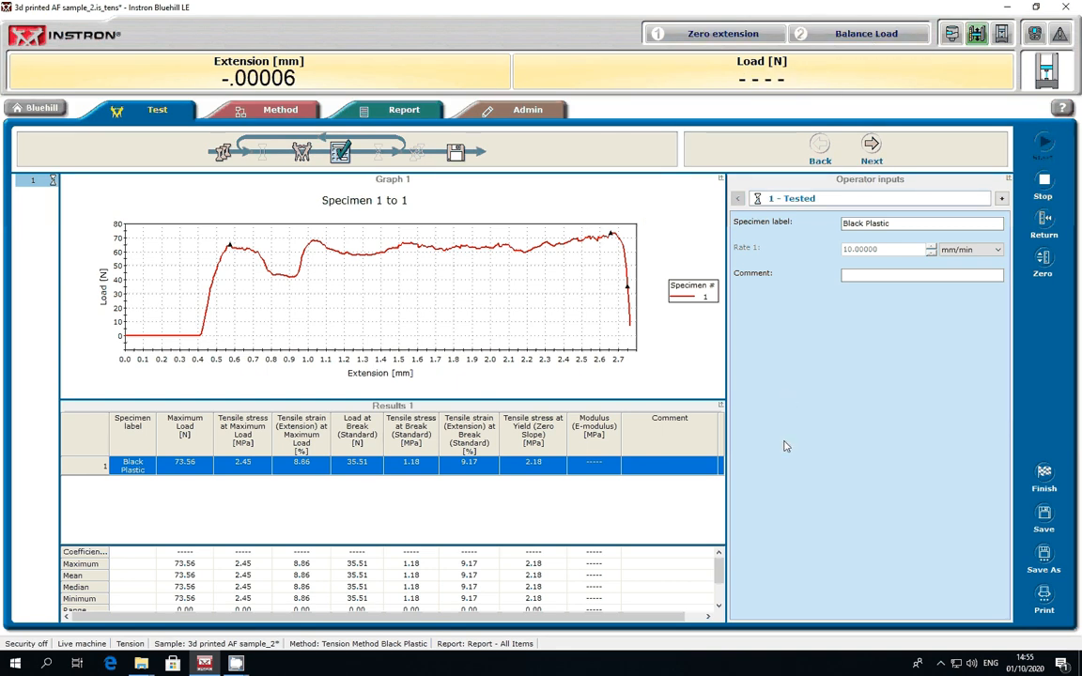
click(869, 155)
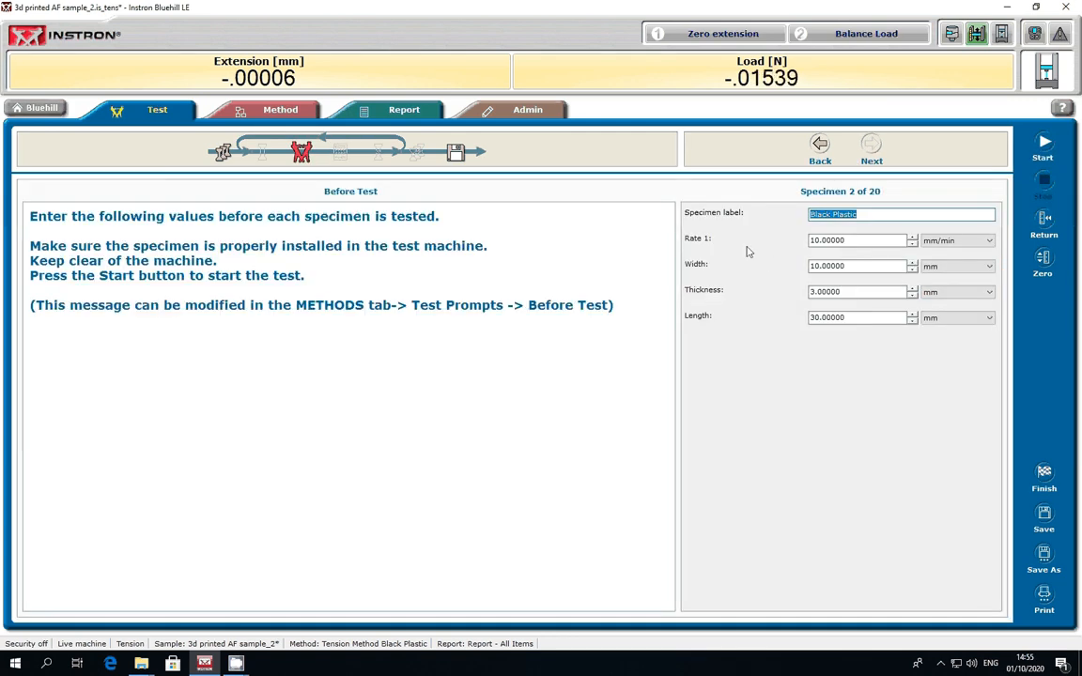
click(1042, 146)
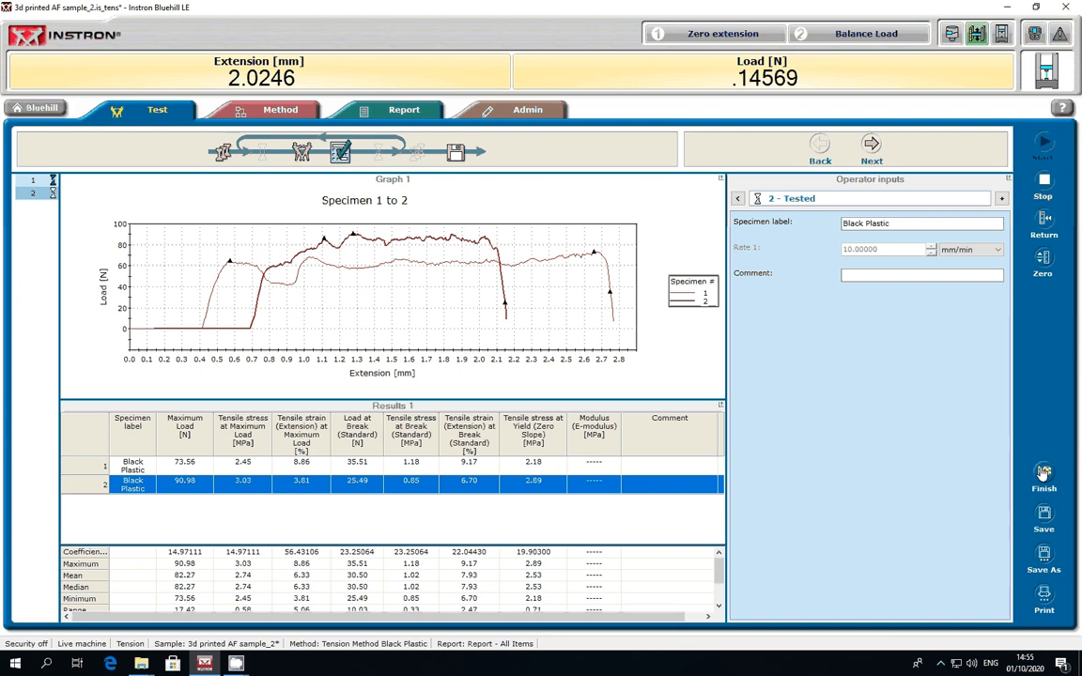
- Finish and save the sample, declining to start another one with the same test parameters
click(1042, 473)
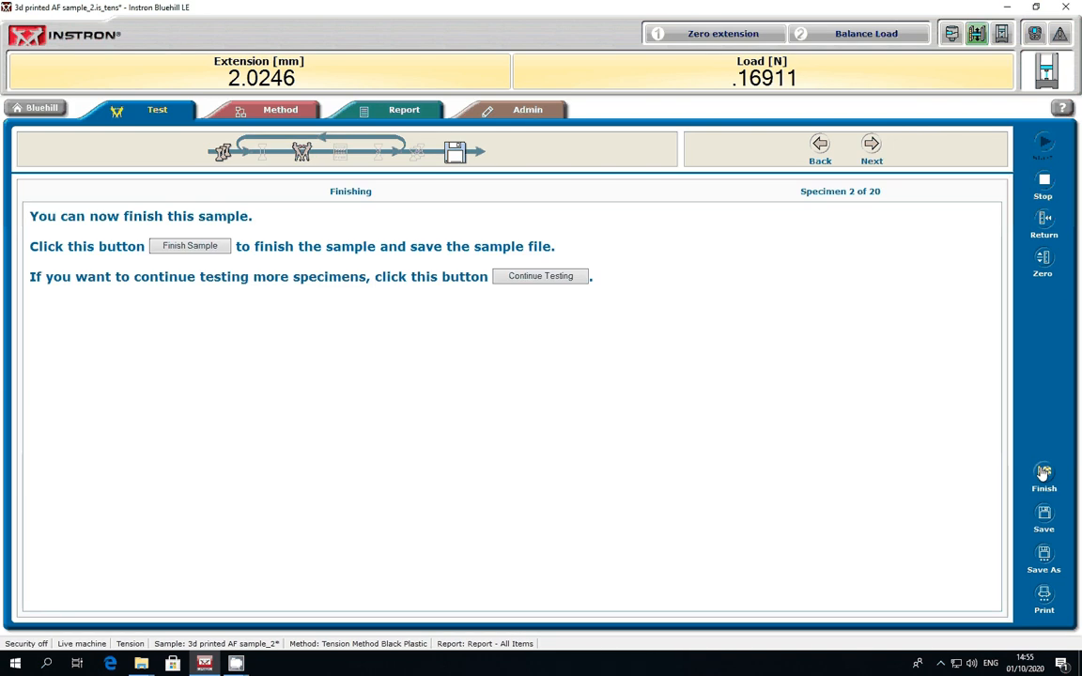
click(183, 249)
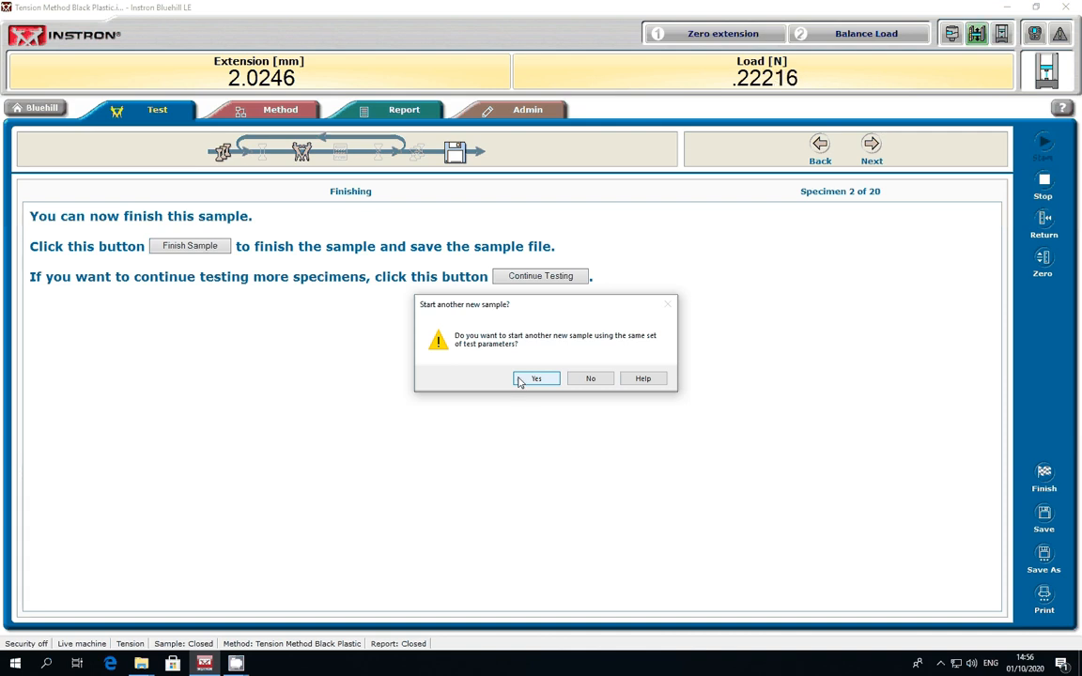
click(589, 379)
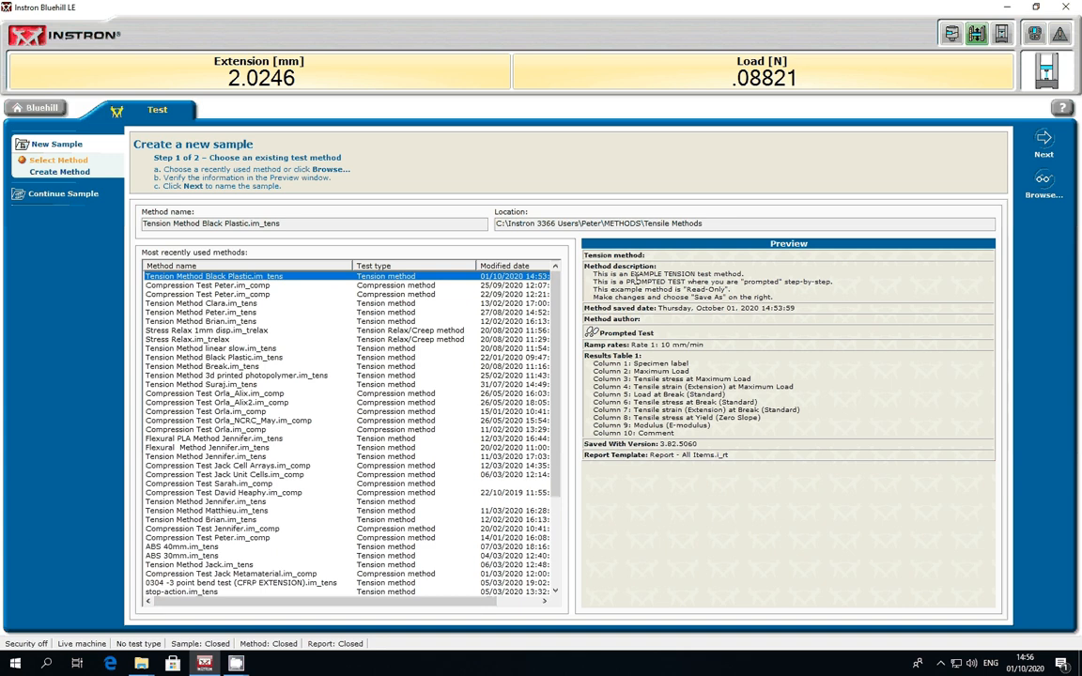
- Switch to File Explorer and open Specimen_RawData_1 from the 3d printed AF sample_2.is_tens_RawData folder within the operator's folder on drive C in Excel
click(1005, 11)
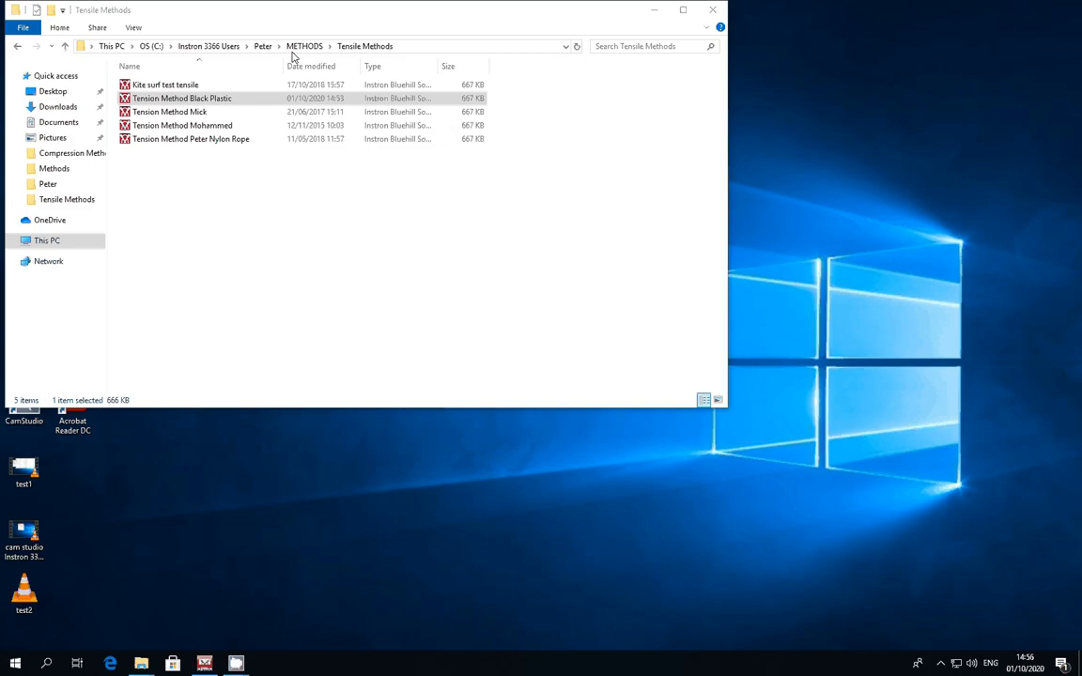
click(713, 9)
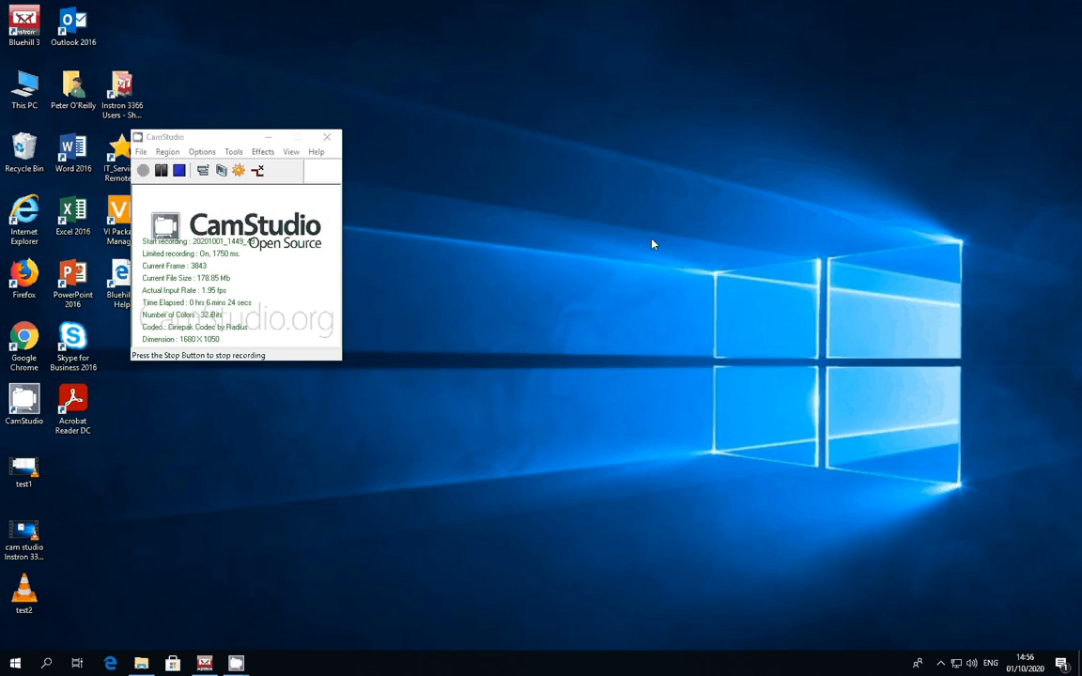
key(super+e)
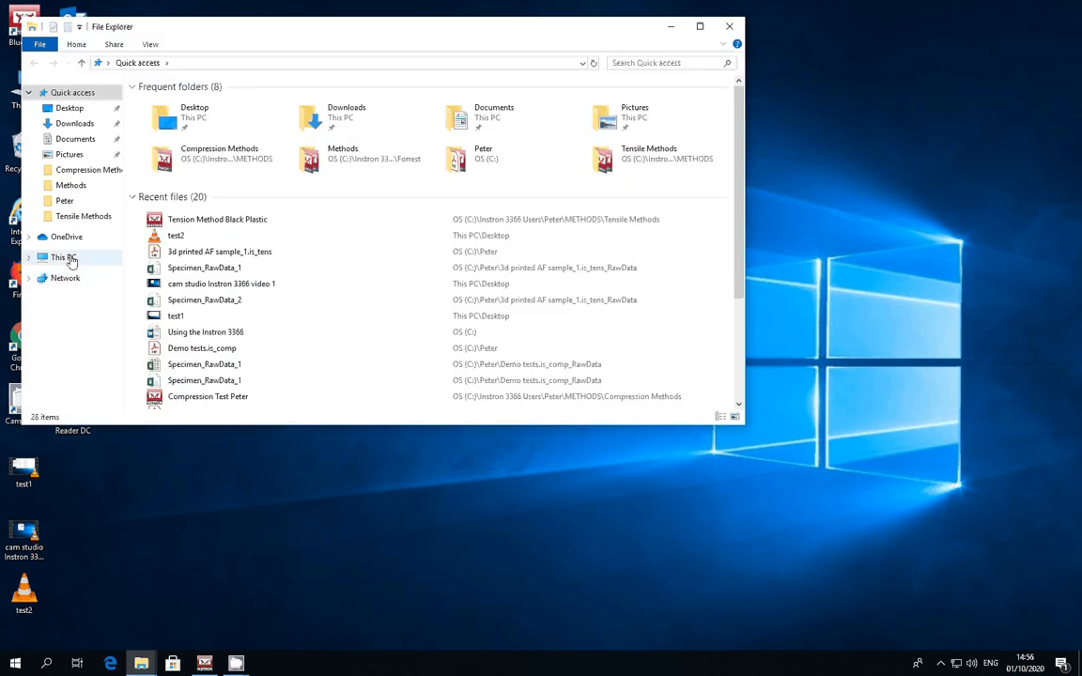
click(69, 257)
double_click(186, 241)
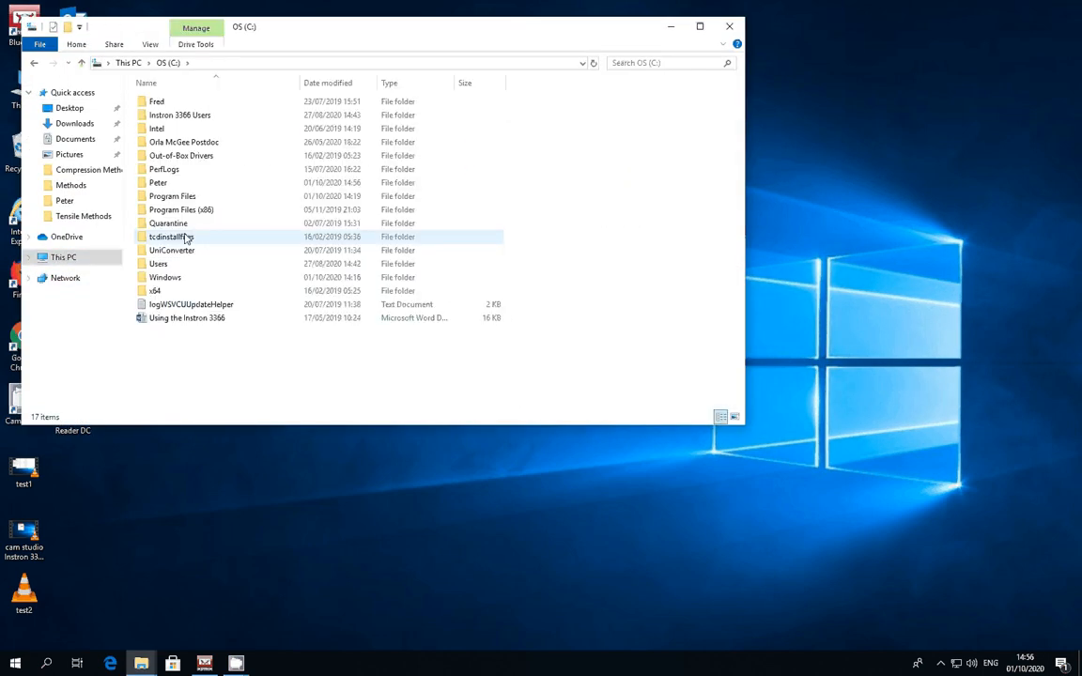
double_click(162, 183)
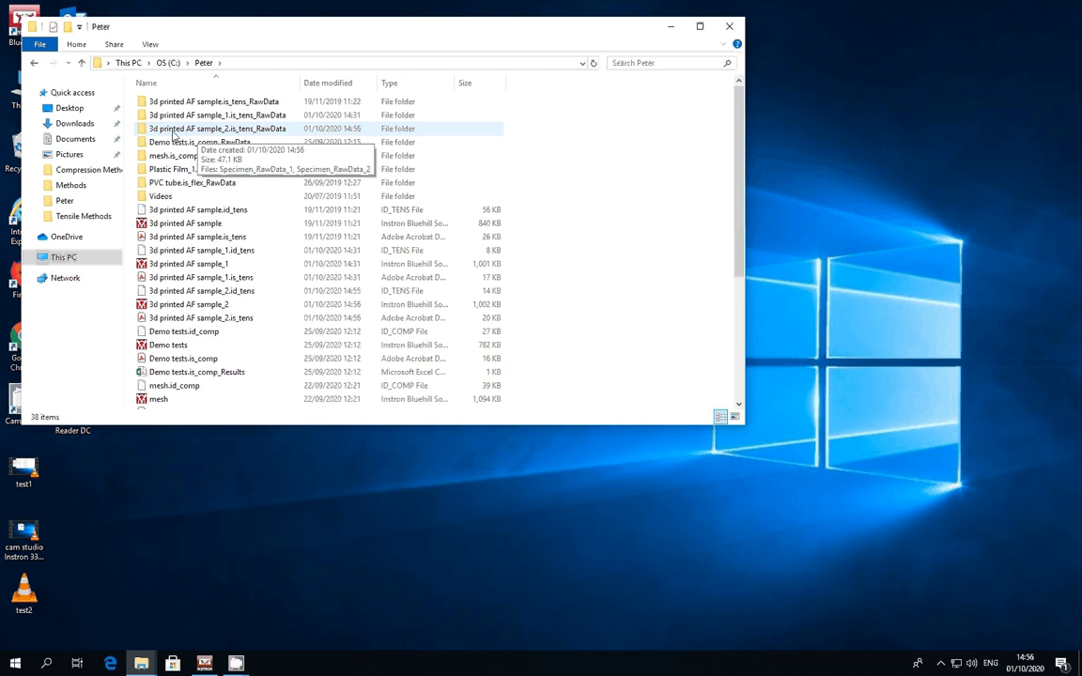
double_click(173, 136)
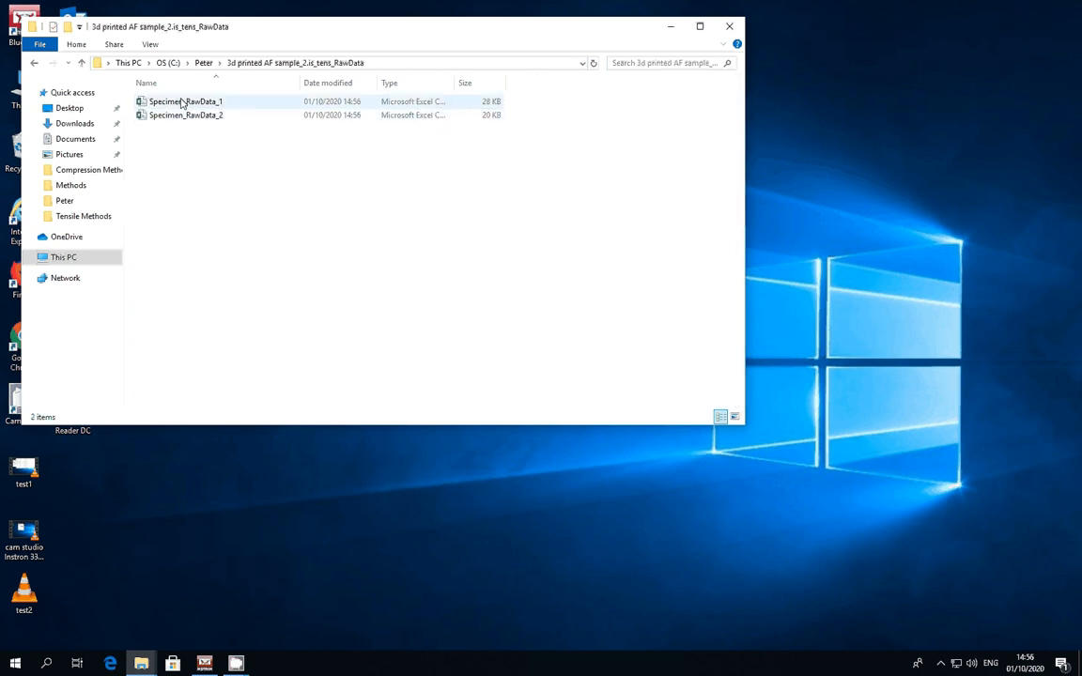
double_click(181, 104)
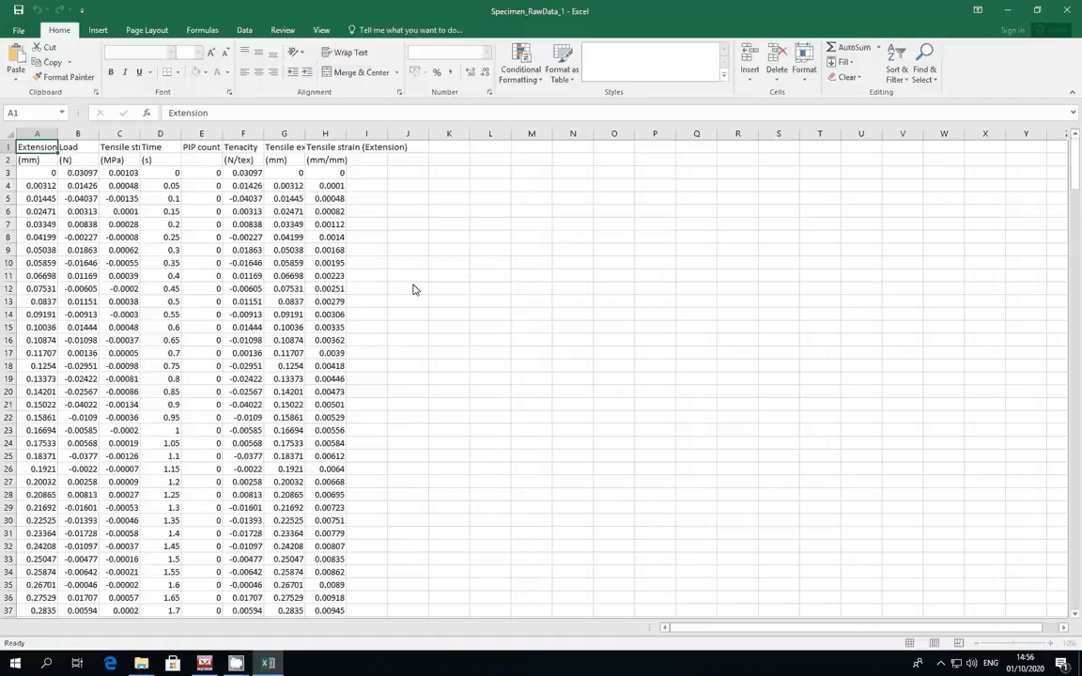
- Plot the Extension and Load columns as a scatter chart with connecting lines and markers
click(53, 134)
drag(53, 141, 78, 136)
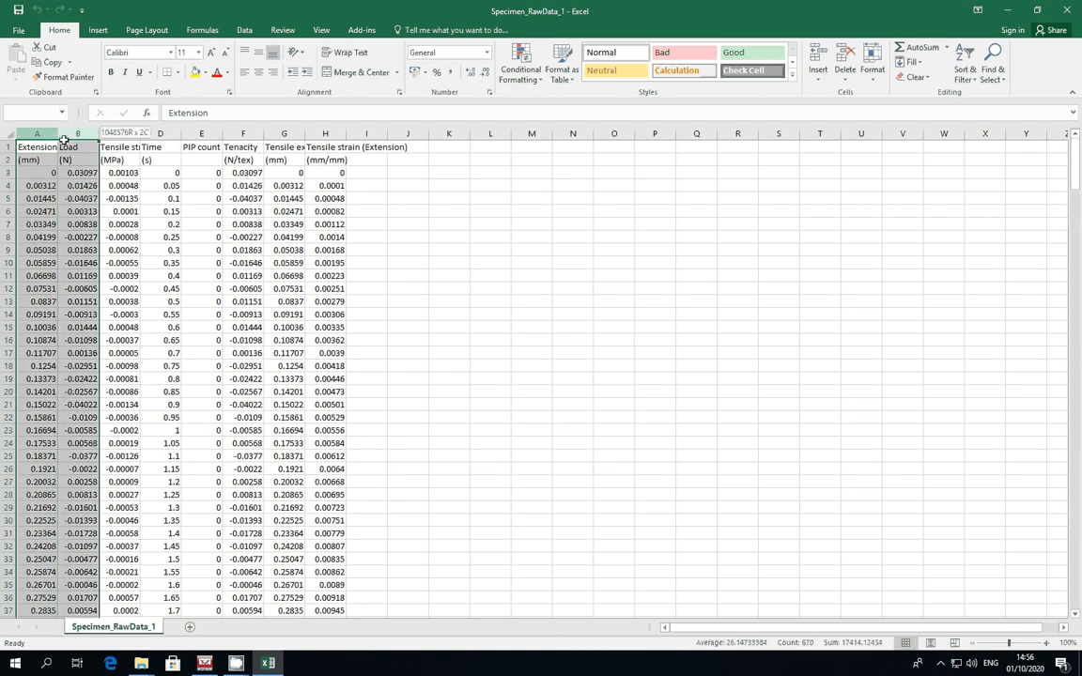
click(98, 30)
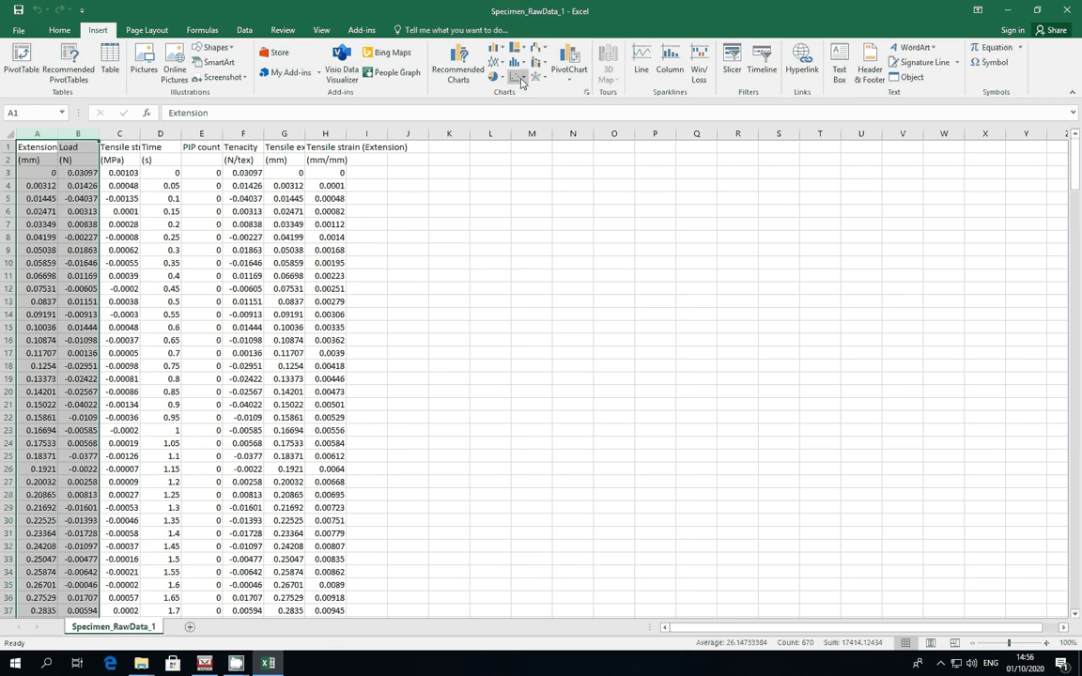
click(520, 84)
click(524, 115)
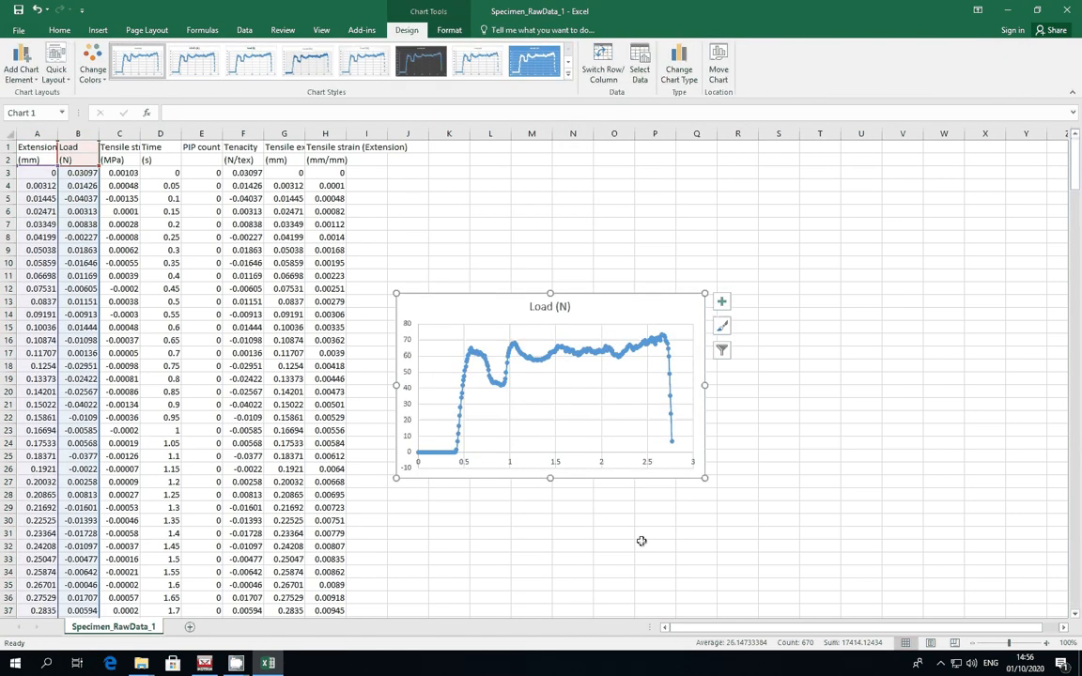
- Close the raw data file and save it with its chart as an Excel Workbook named Specimen_RawData_1
click(1067, 11)
click(486, 348)
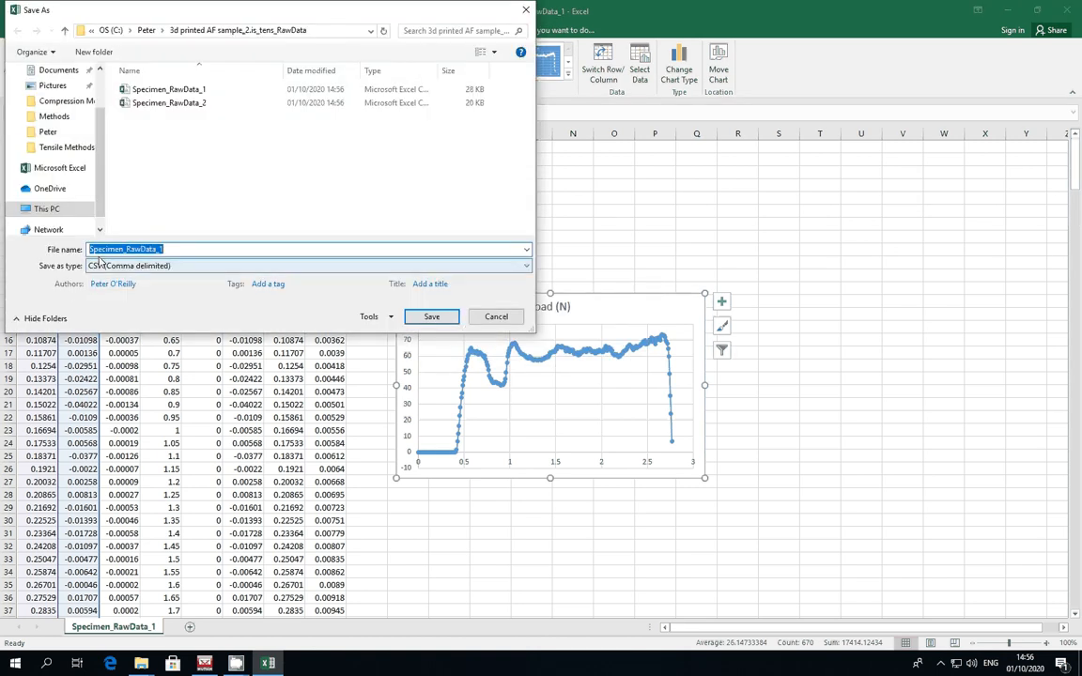
click(105, 267)
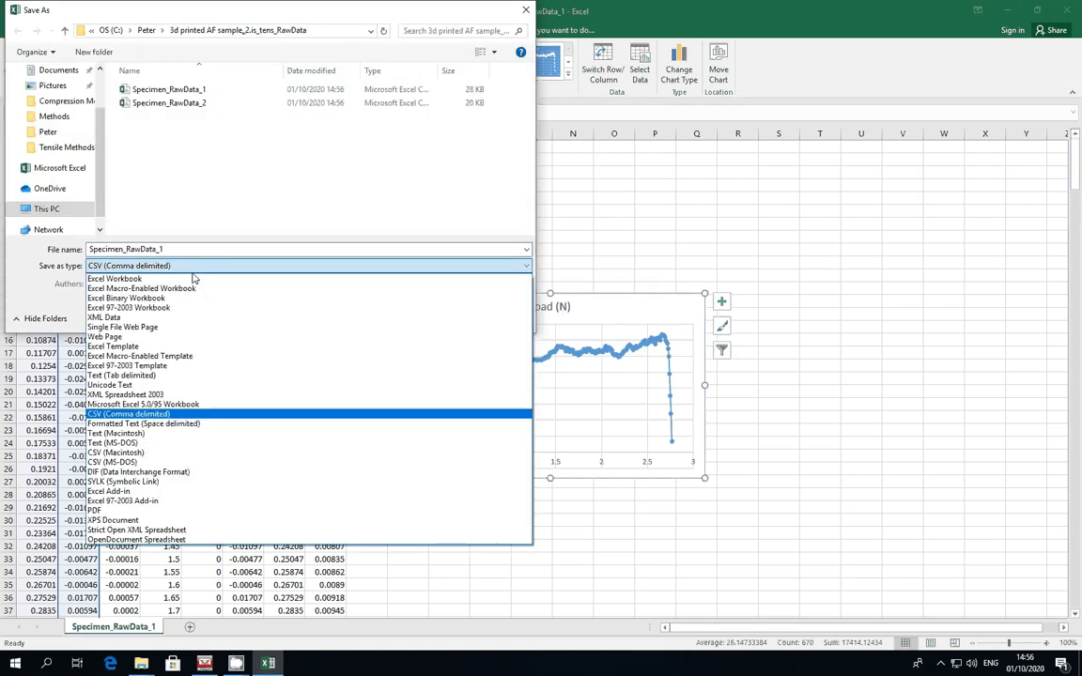
click(141, 281)
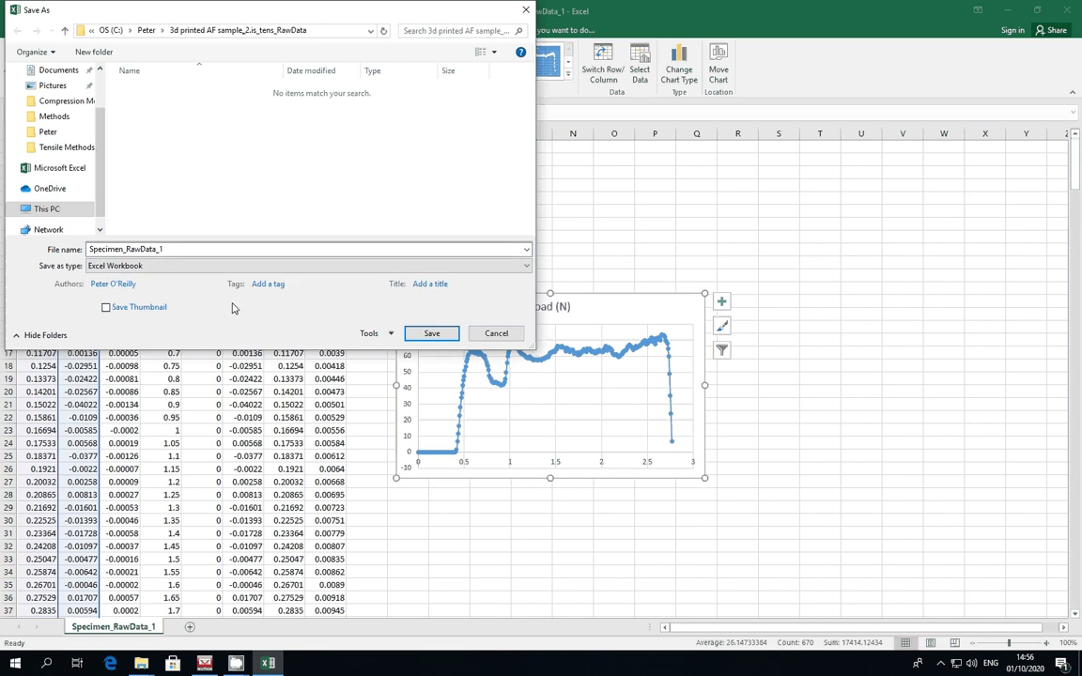
click(432, 333)
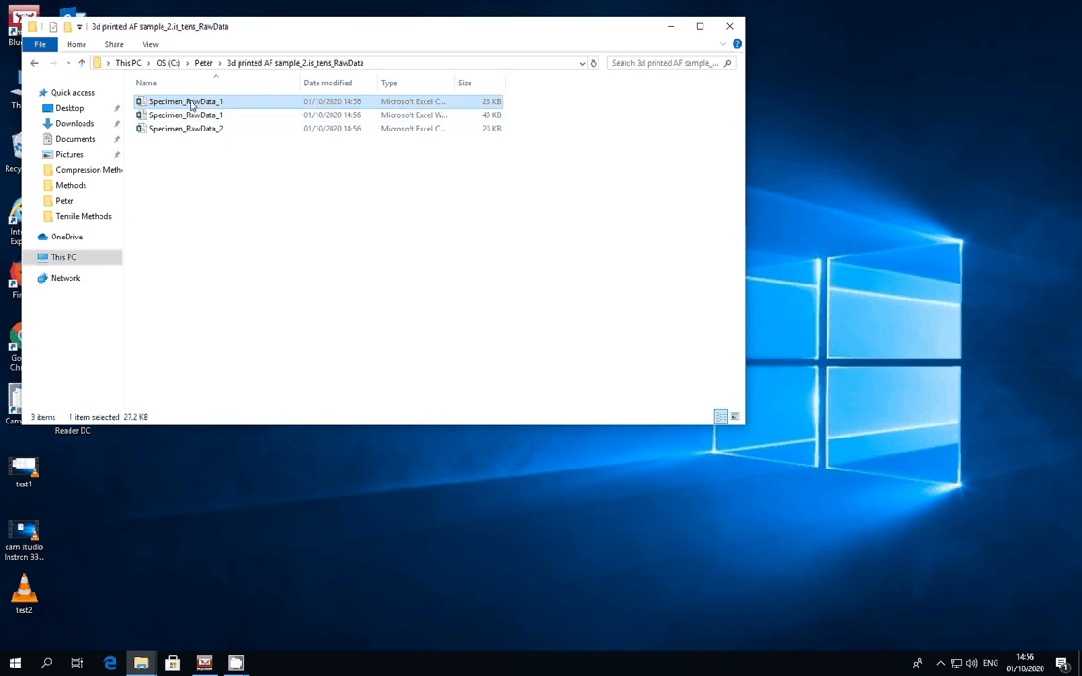
- Examine the PDF report 3d printed AF sample_2.is_tens for test details and specimen curves, and close it and the file window
click(33, 62)
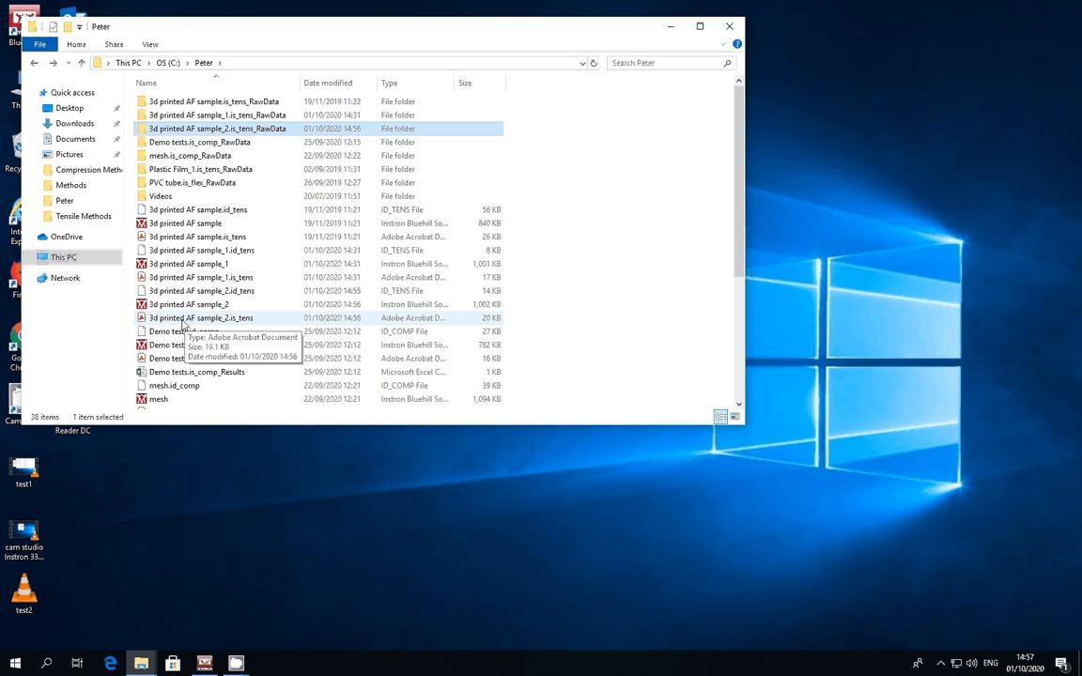
double_click(183, 319)
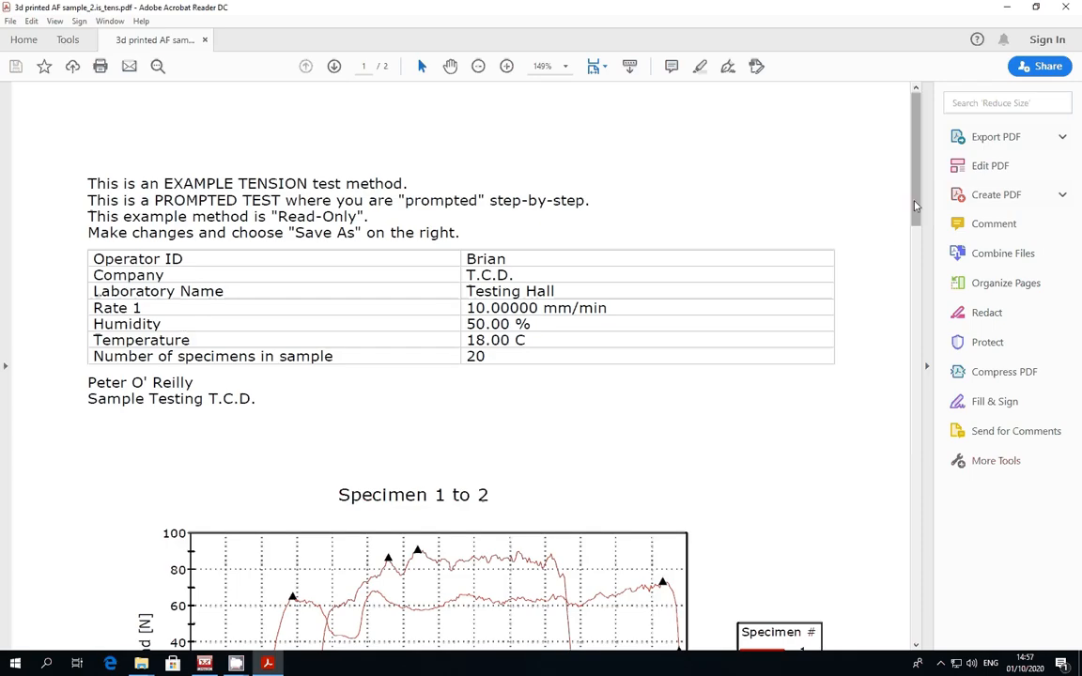
mouse_move(920, 201)
mouse_down()
mouse_move(918, 453)
mouse_move(920, 215)
mouse_up()
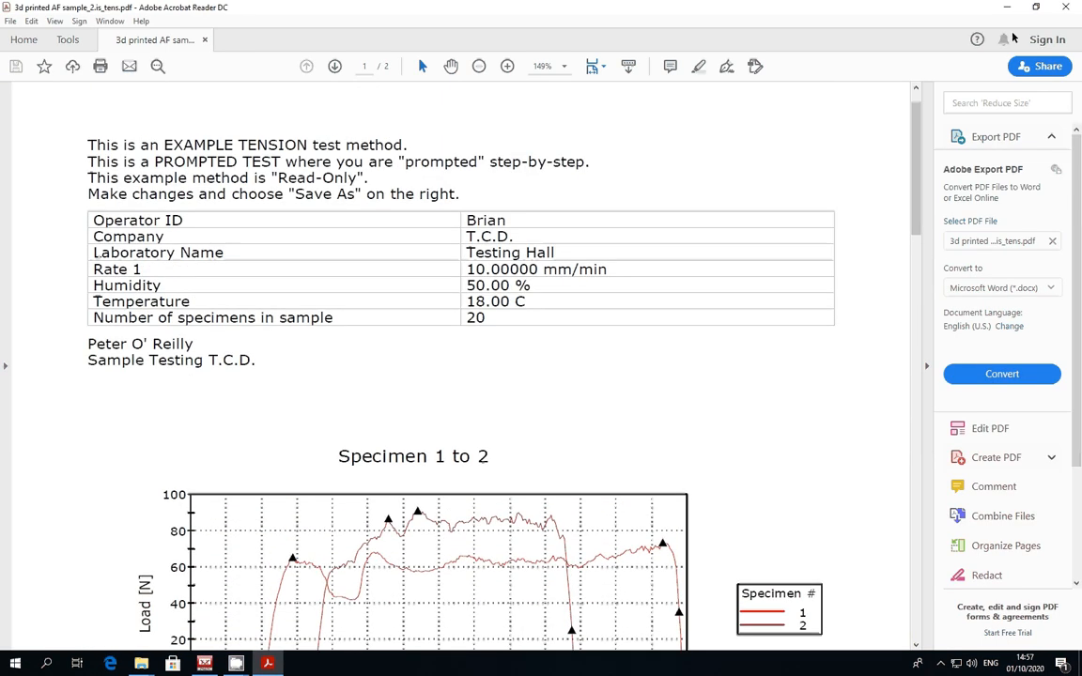
click(1066, 8)
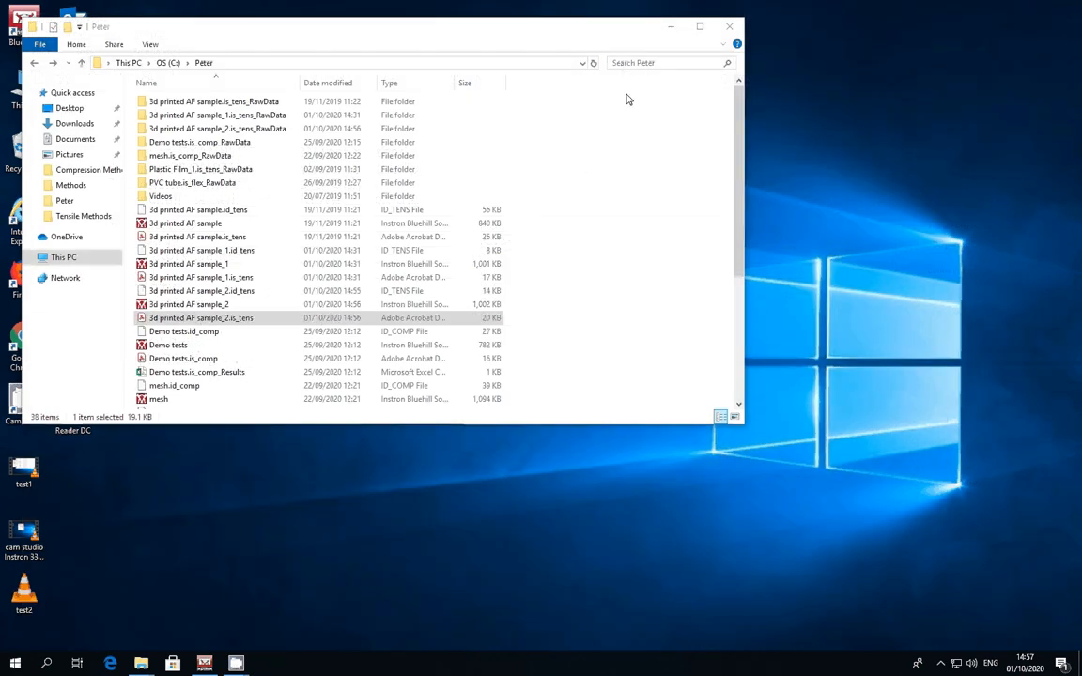
click(728, 26)
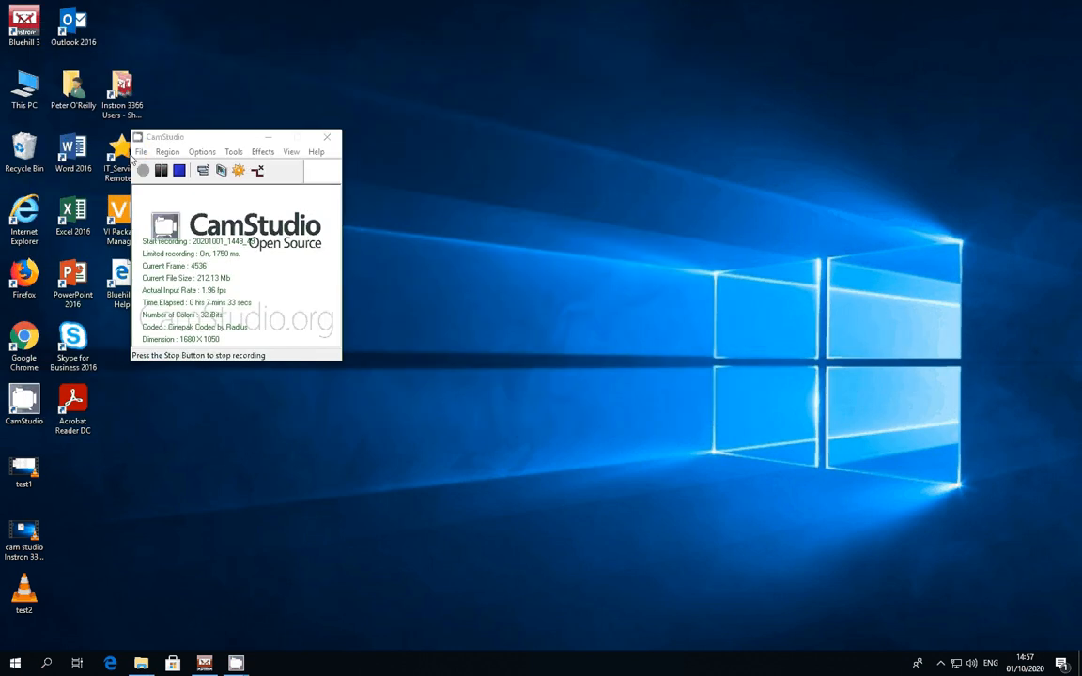
click(140, 152)
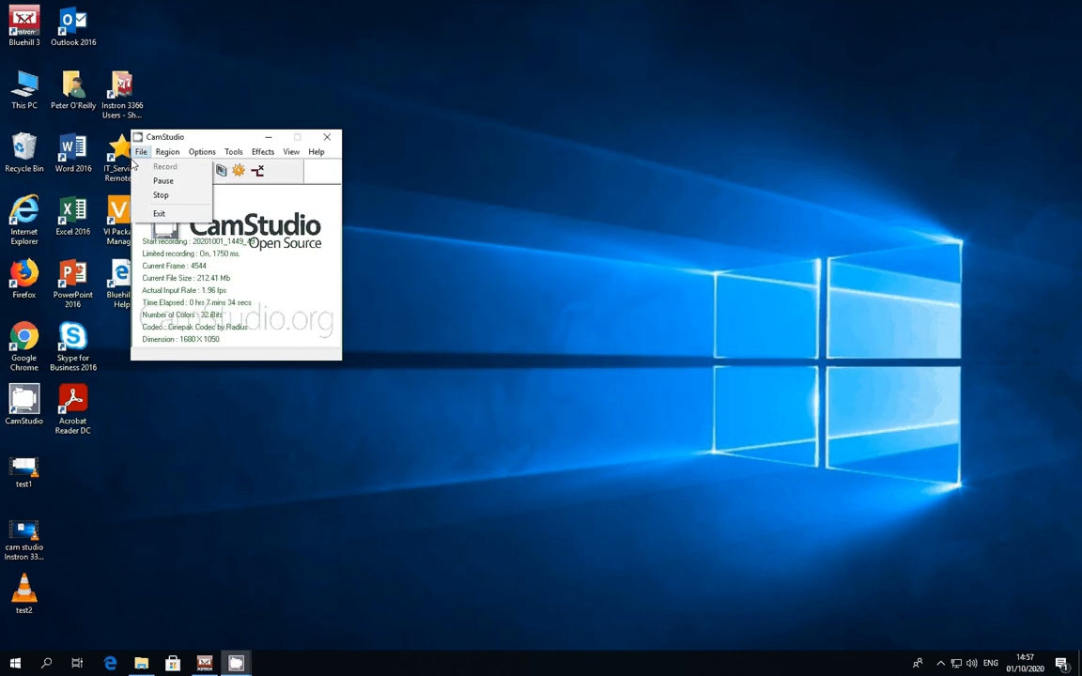